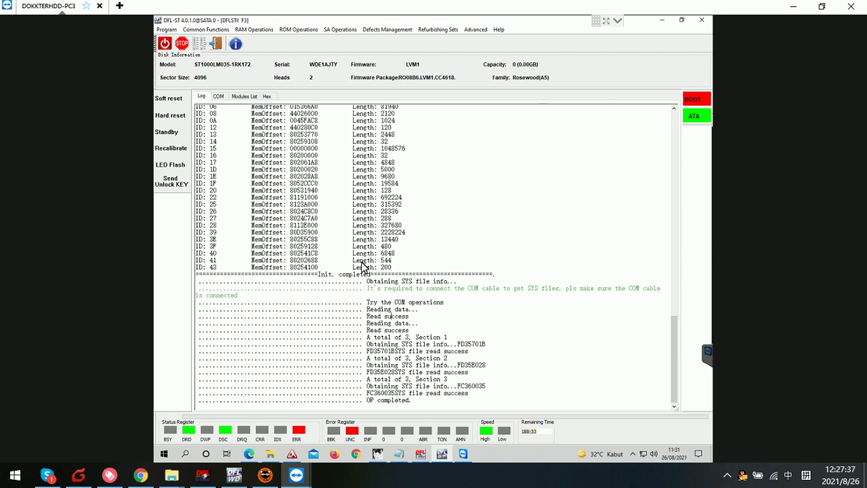
click(362, 337)
click(299, 30)
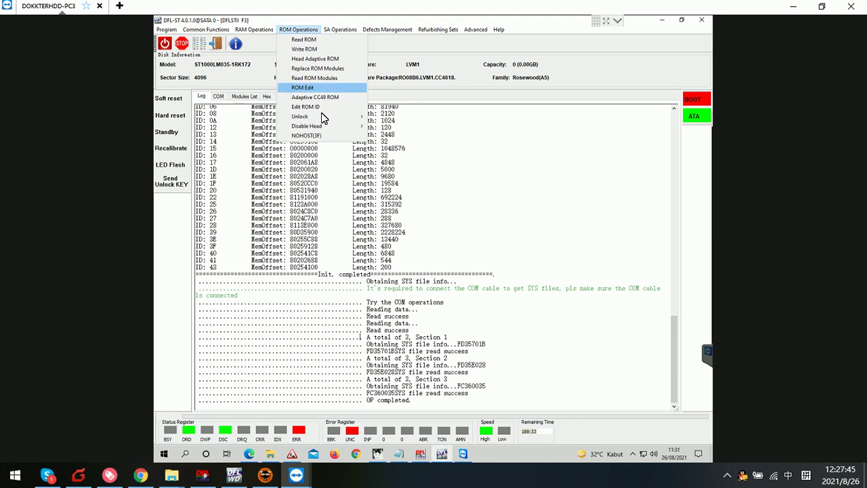
mouse_move(322, 119)
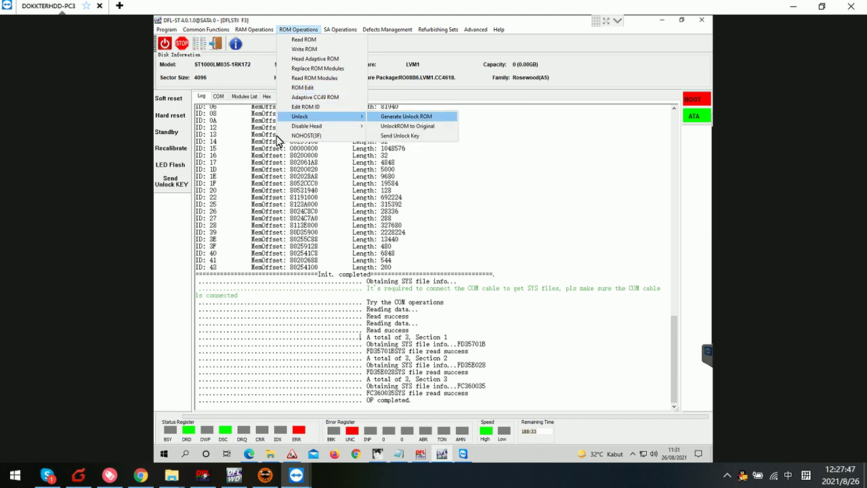
click(324, 208)
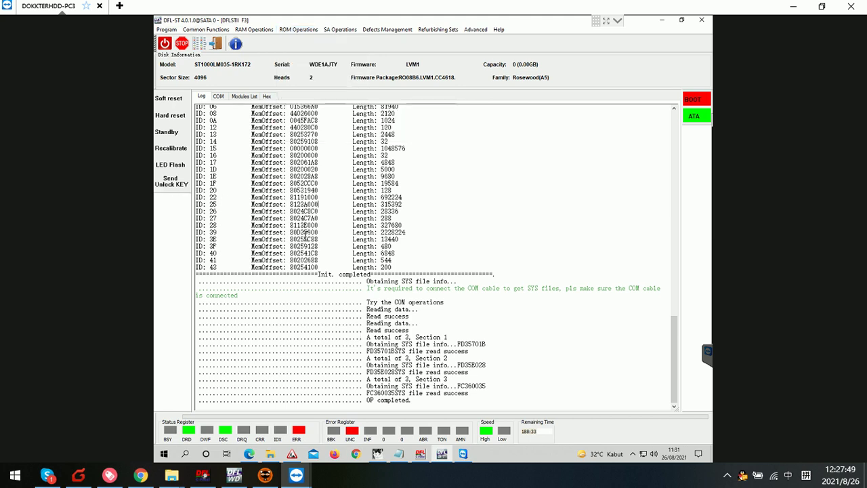
Step: Review the drive's modules list, its COM terminal and the log of the SYS file reads
click(247, 96)
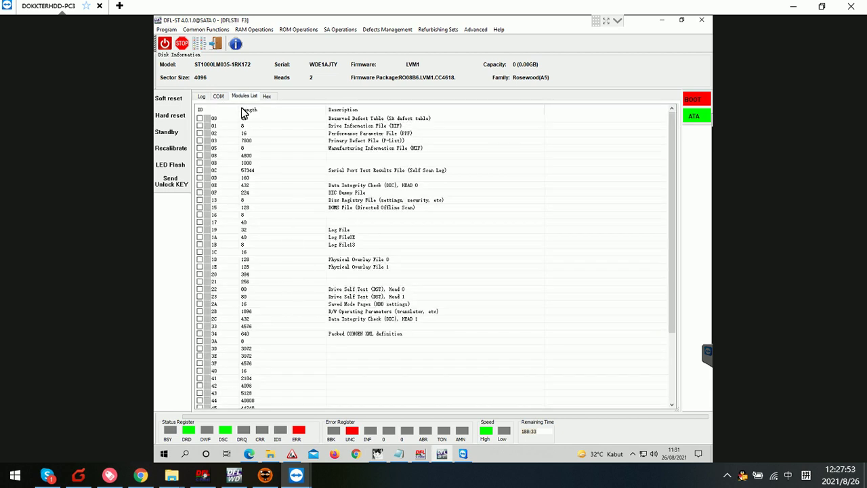
click(219, 97)
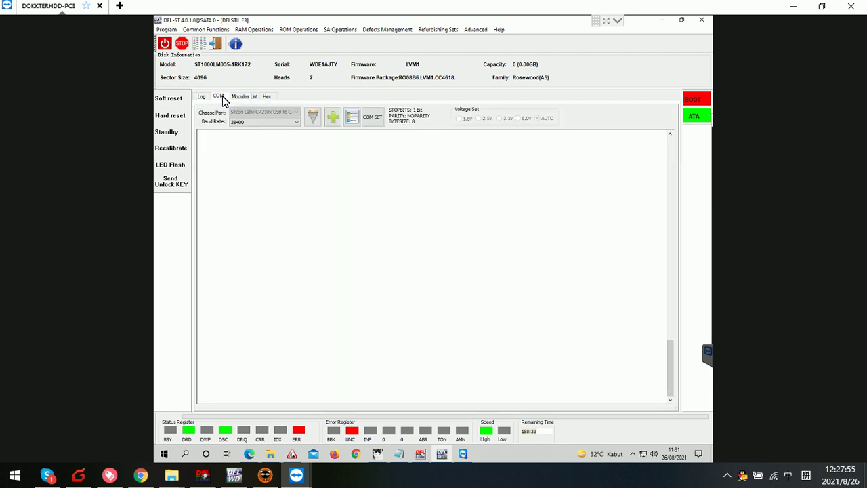
click(232, 145)
click(202, 97)
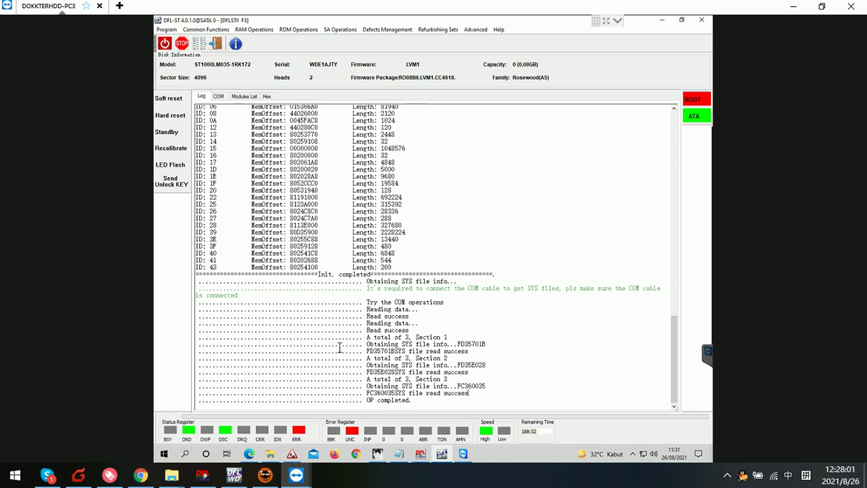
drag(469, 394, 448, 337)
click(219, 96)
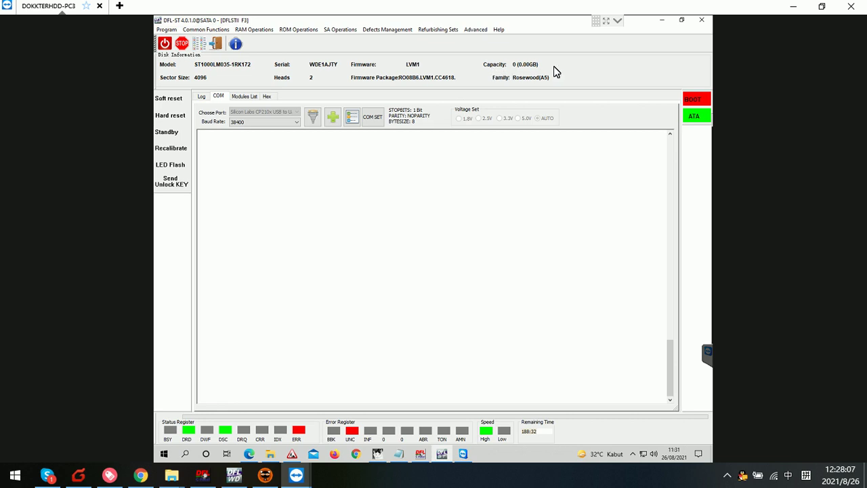
click(203, 97)
Step: Soft reset the drive and switch its COM terminal to ASCII Diag mode at the F3 T> prompt
click(218, 96)
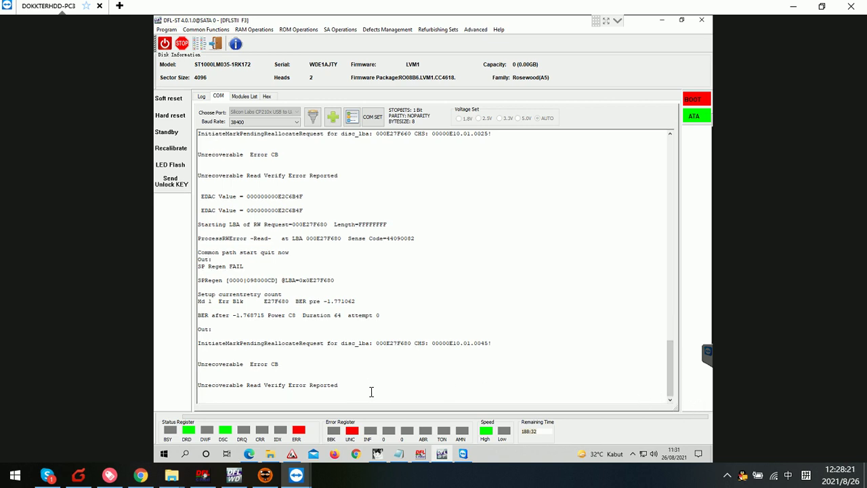
key(ctrl+s)
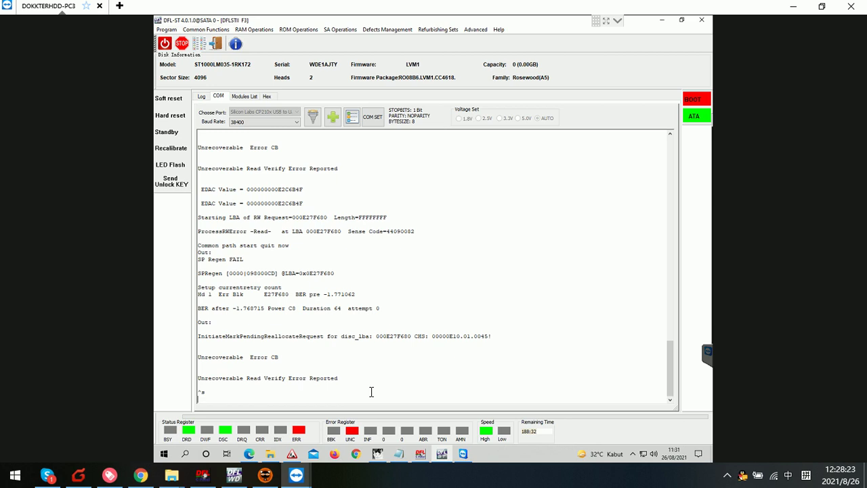
key(ctrl+s)
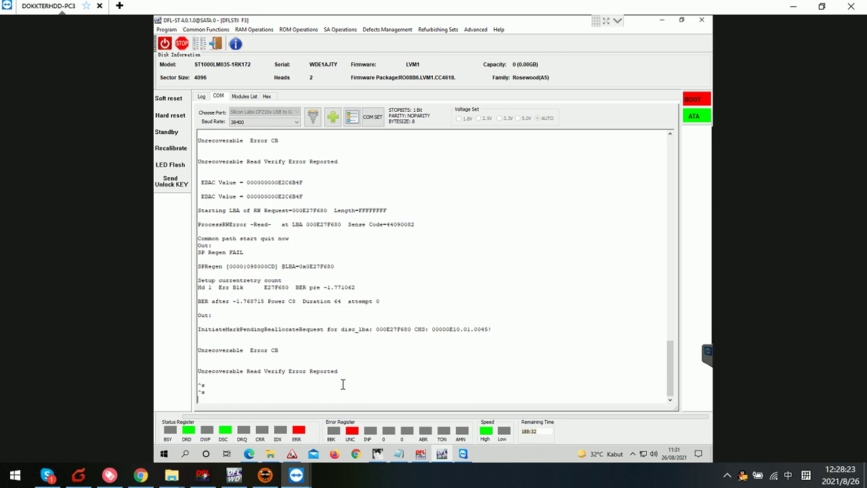
click(175, 100)
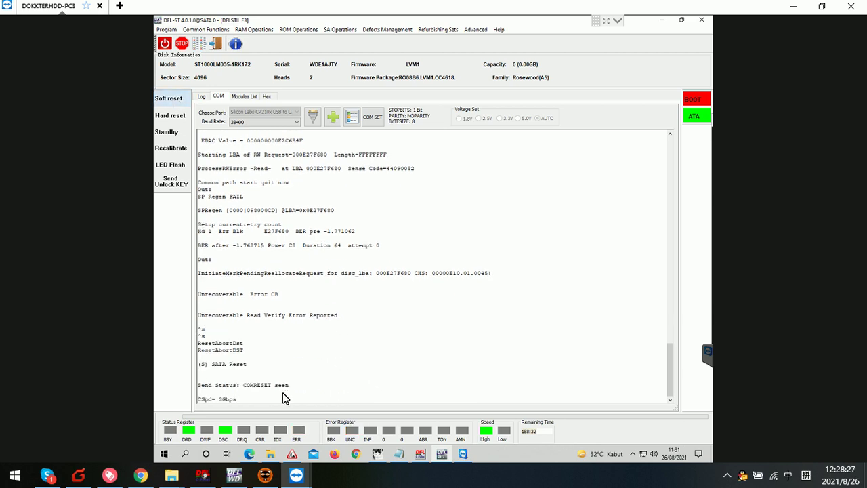
key(ctrl+s)
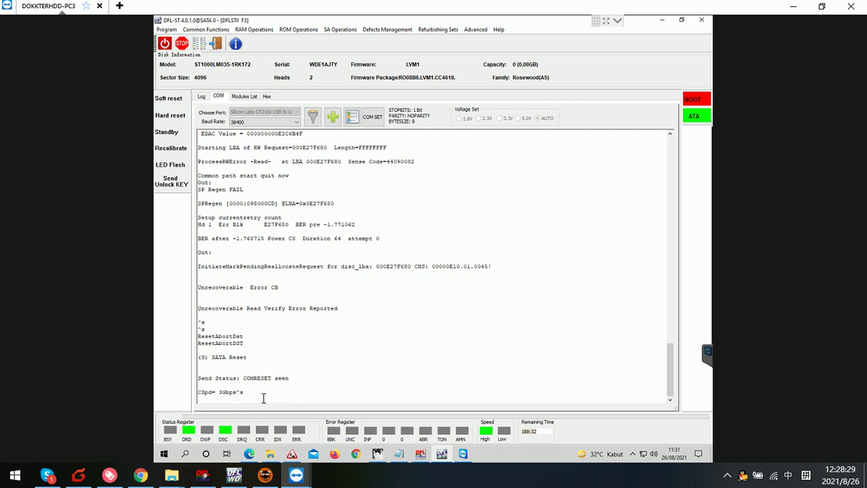
key(ctrl+s)
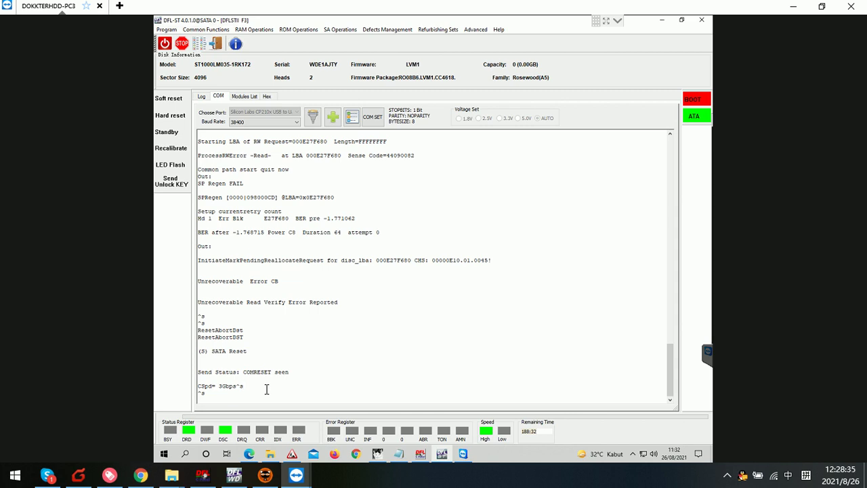
key(ctrl+z)
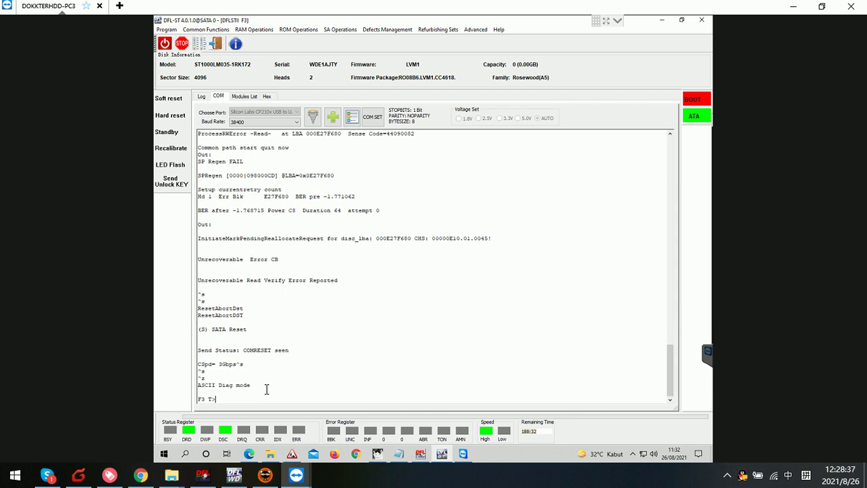
Step: Display the drive's firmware feature information in the COM terminal, re-enter ASCII Diag mode and return to ESLIP mode
key(ctrl+l)
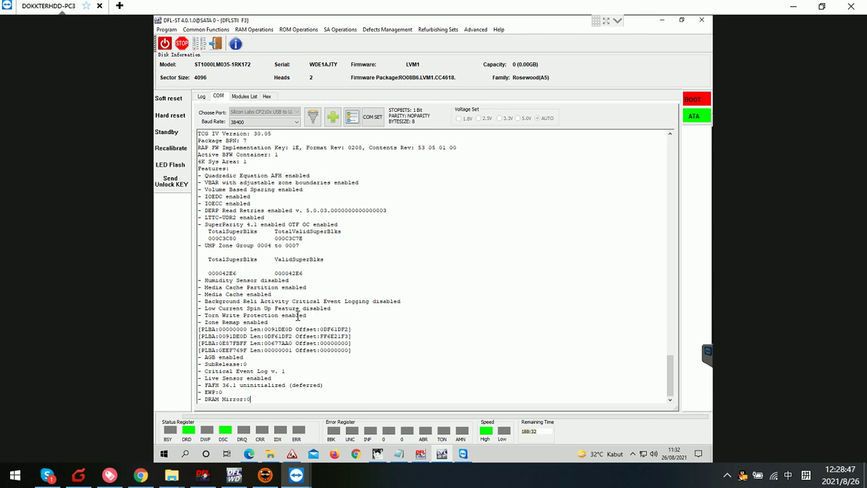
key(ctrl+z)
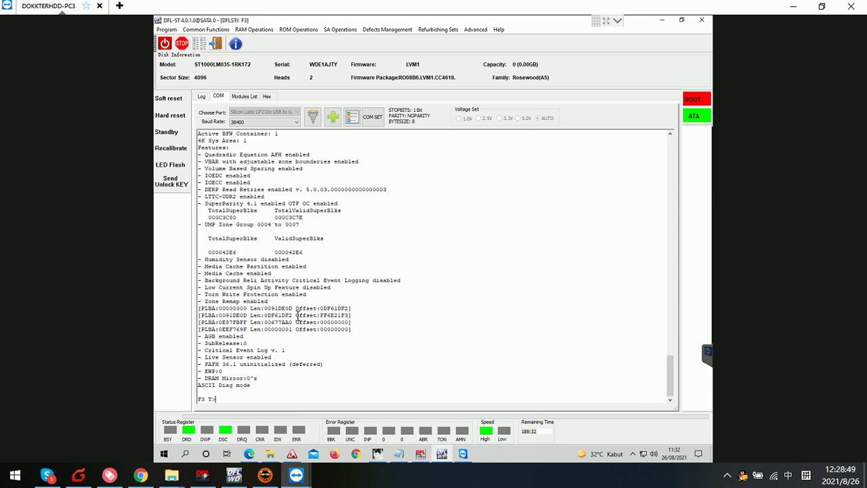
key(ctrl+t)
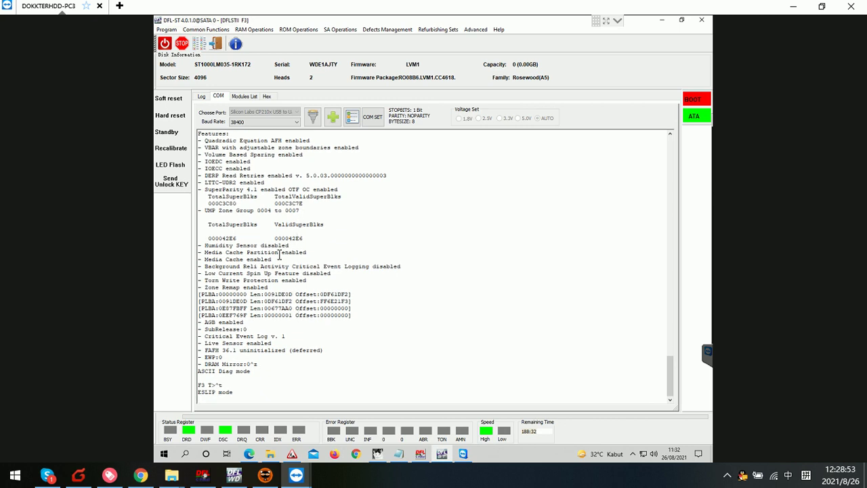
Step: Run a short Read Verify surface scan from LBA 0 with block size 256 and stop it
click(200, 46)
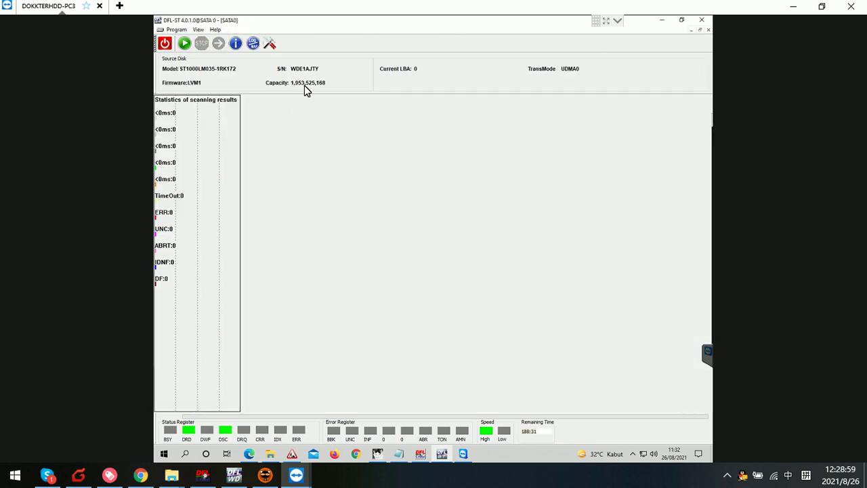
click(184, 45)
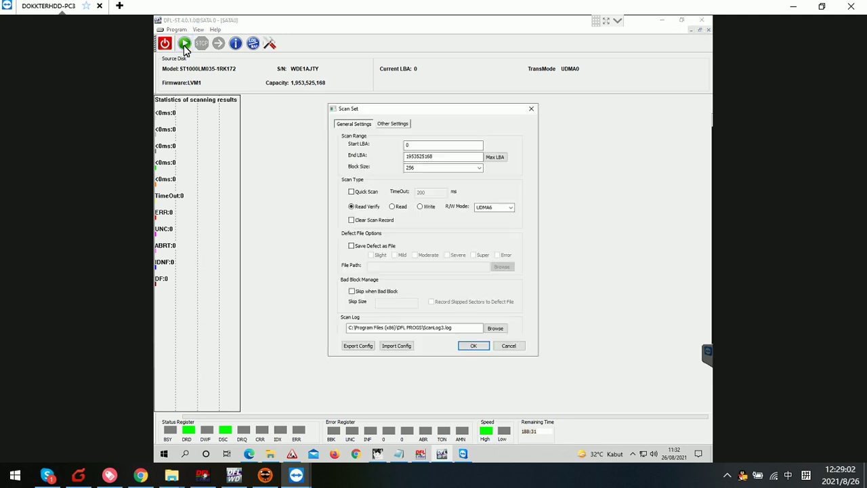
click(474, 346)
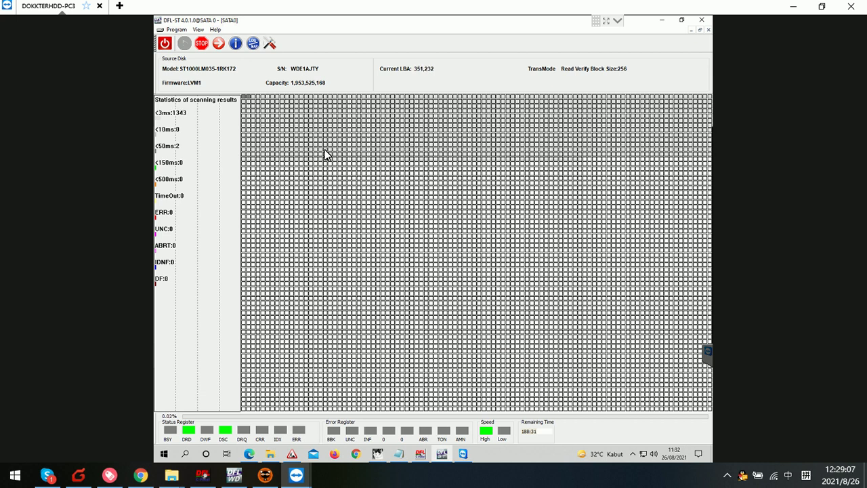
click(202, 43)
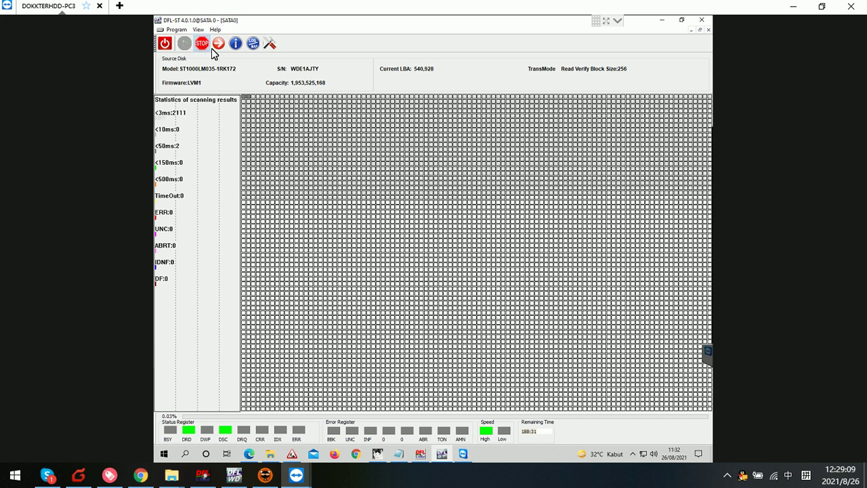
click(270, 44)
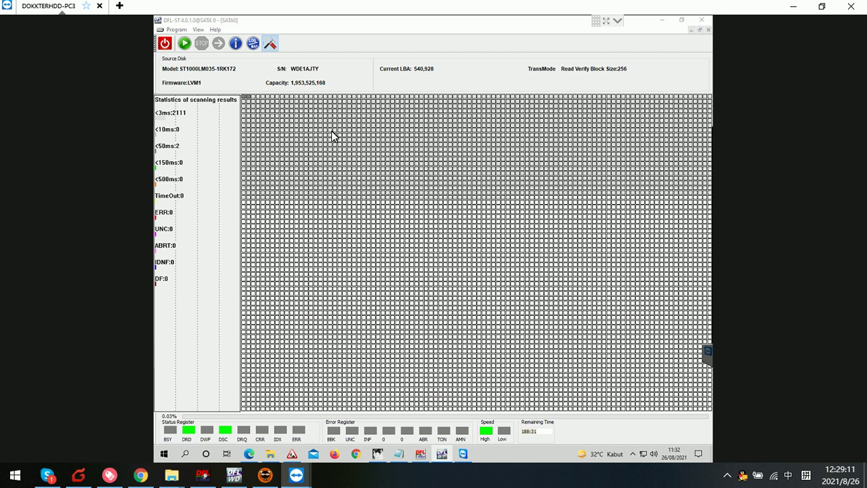
click(438, 144)
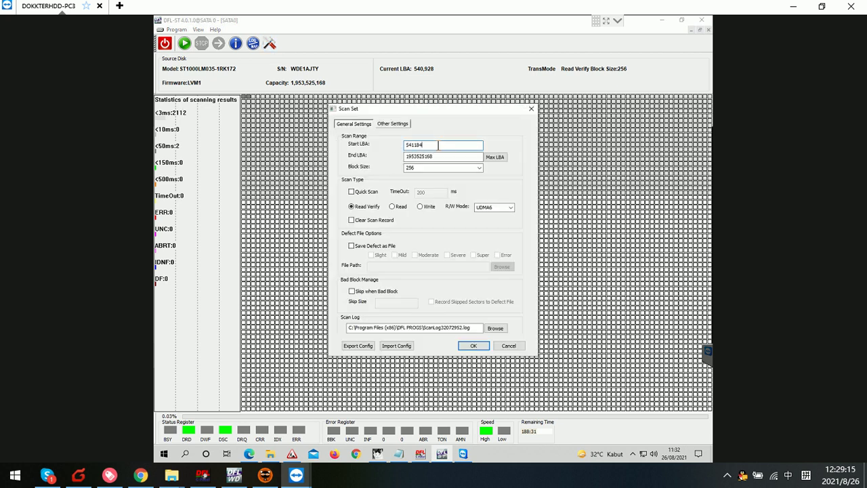
double_click(445, 145)
text(1500000000)
click(473, 345)
click(184, 43)
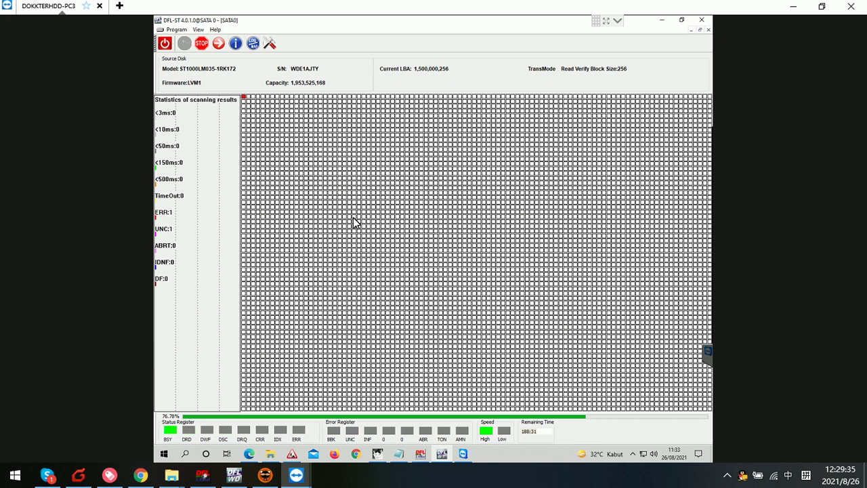
mouse_move(313, 176)
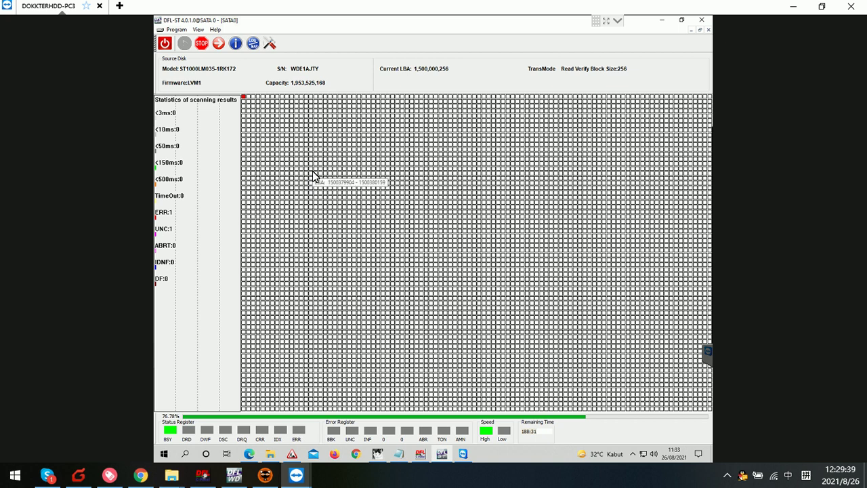
Step: Stop and close the surface scan, and cycle the drive's terminal through ASCII Diag mode back to ESLIP mode
click(202, 44)
click(709, 30)
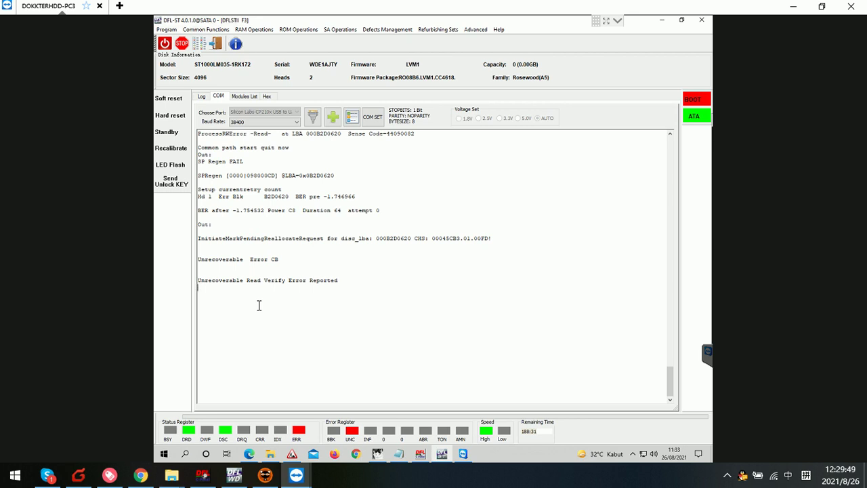
key(ctrl+z)
key(ctrl+t)
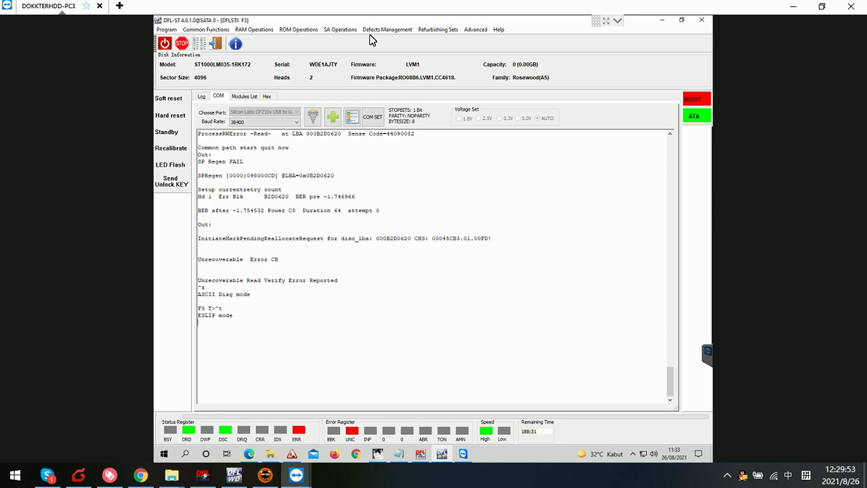
Step: Open the SYS file editor and set File ID 35, Volume 3 and the SYS port
click(347, 30)
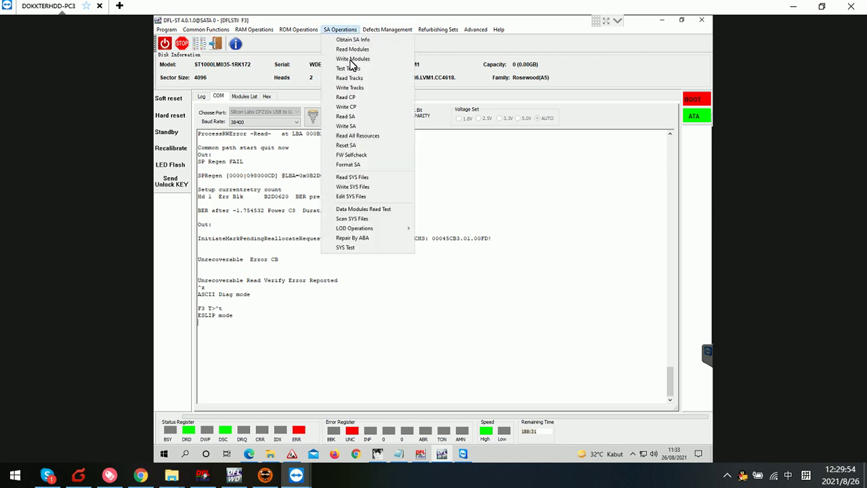
click(353, 199)
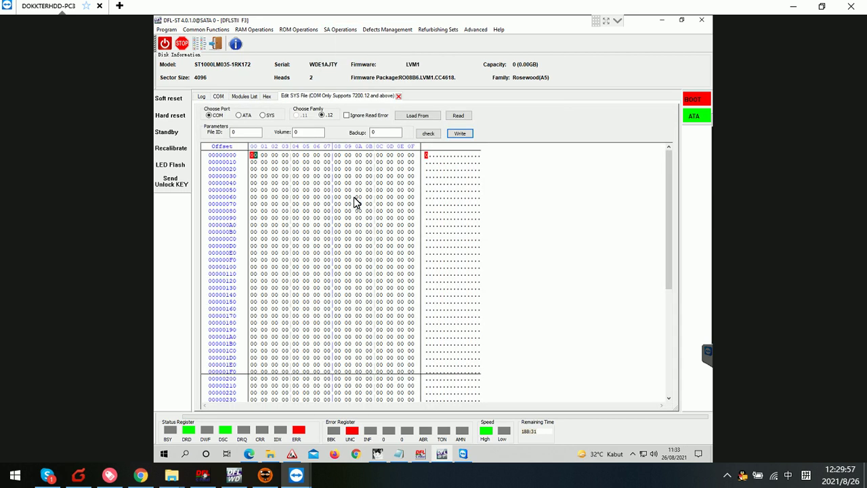
click(242, 132)
double_click(242, 132)
text(35)
click(302, 135)
double_click(296, 131)
text(3)
click(264, 116)
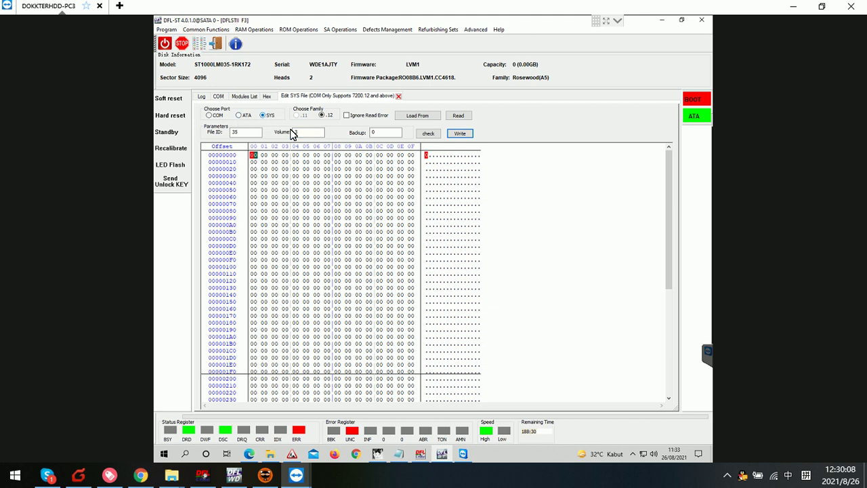
Step: Load the backup module from the drive profile's SYSFile\Copy0 folder into the SYS file editor
click(418, 118)
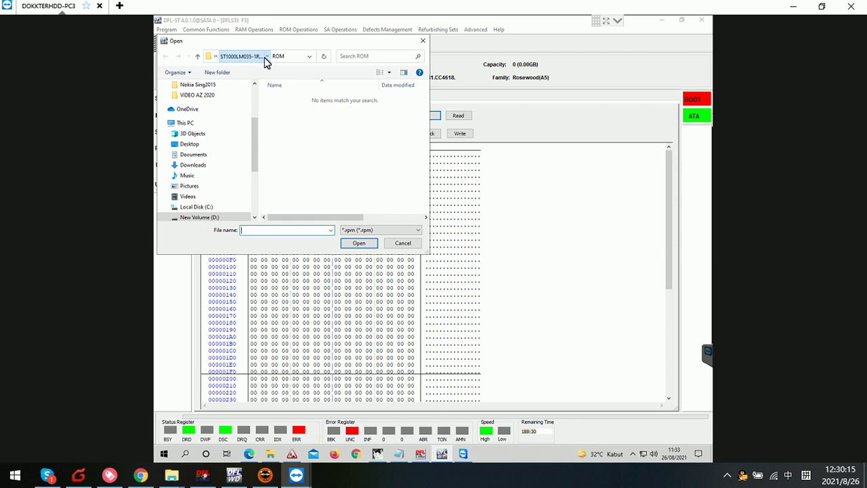
click(242, 56)
click(301, 111)
double_click(303, 116)
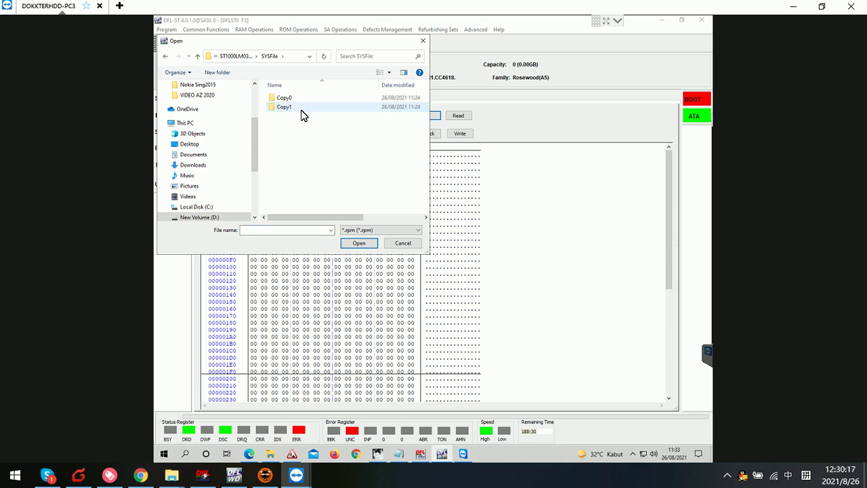
drag(312, 42, 431, 80)
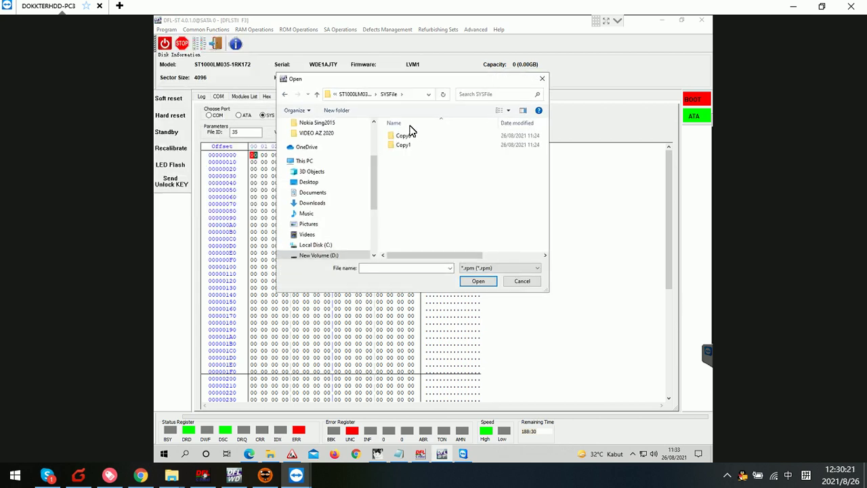
click(414, 94)
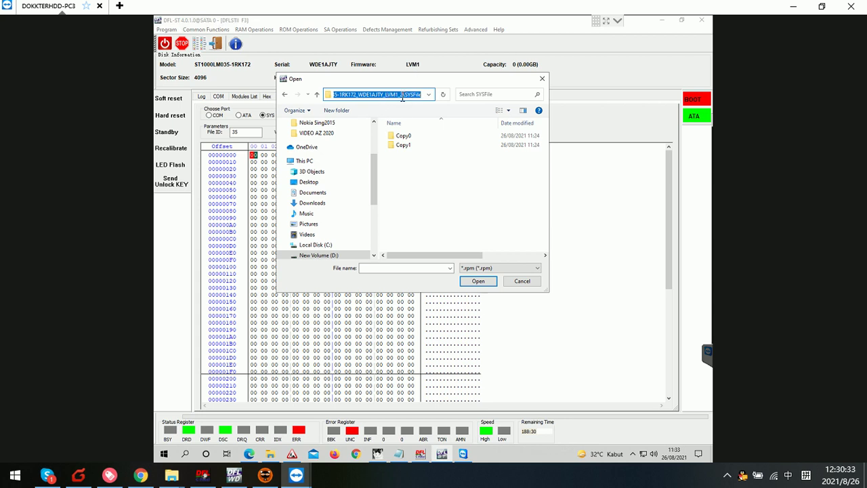
double_click(407, 137)
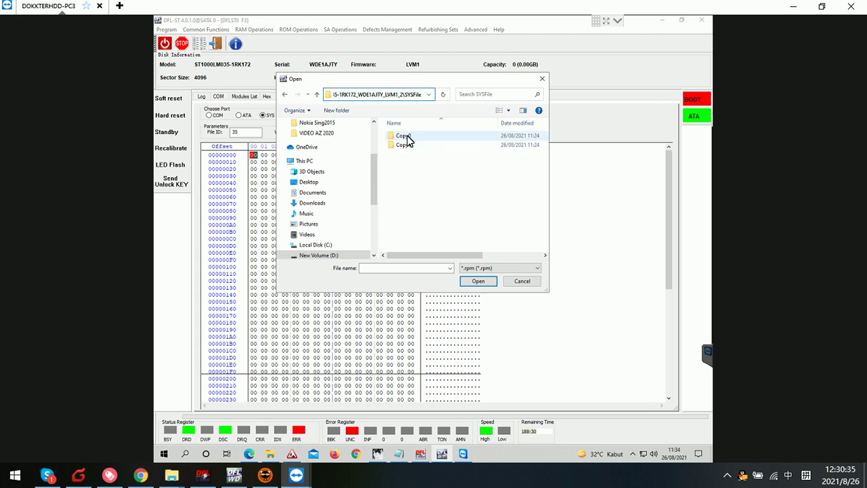
click(416, 138)
double_click(416, 137)
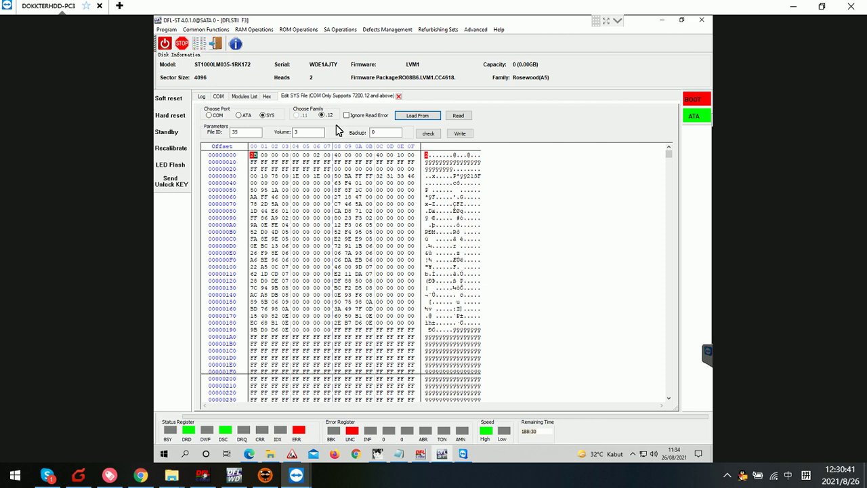
Step: Write the loaded data to SYS file 35, volume 3, without checking the SYS files, and view the log
click(461, 136)
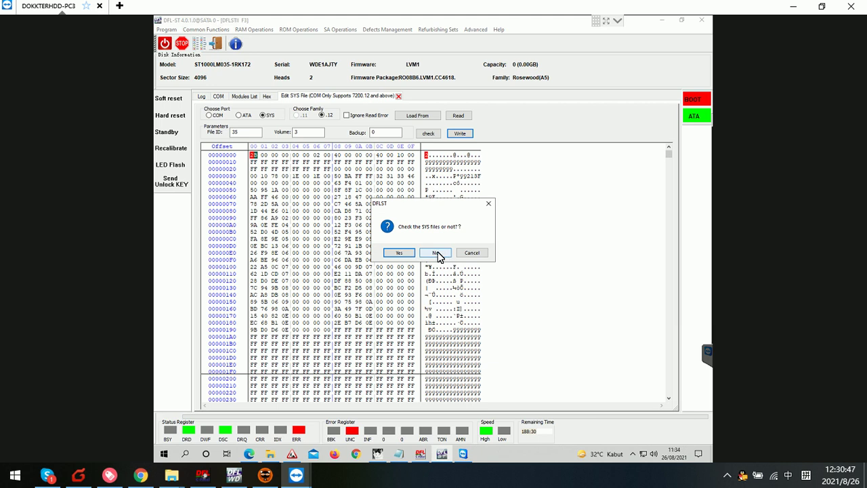
click(436, 254)
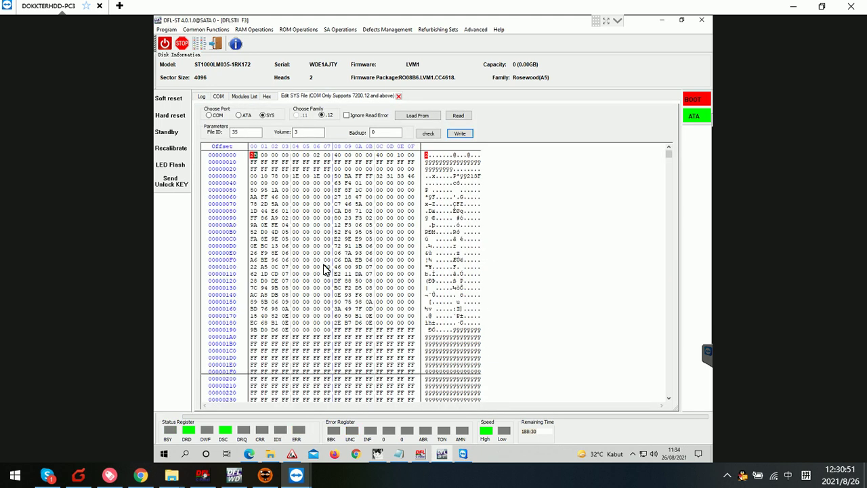
click(202, 97)
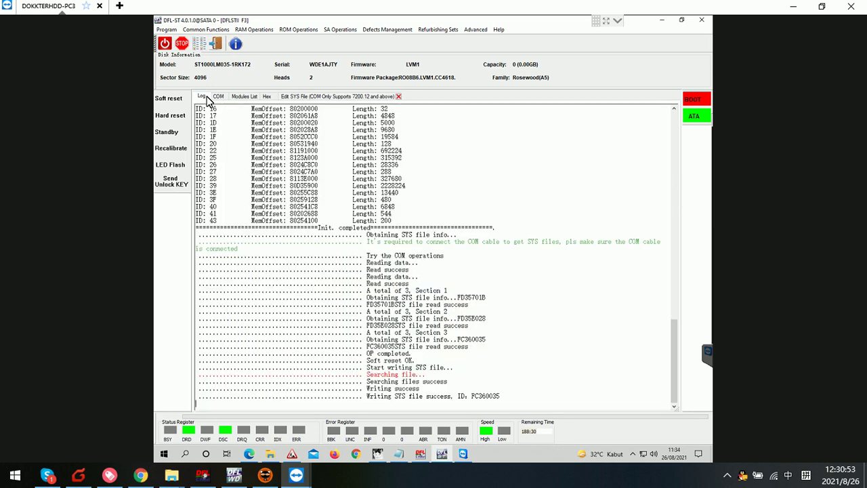
Step: Put the drive's terminal in ASCII Diag mode and list the nonresident G-List with V40
click(218, 97)
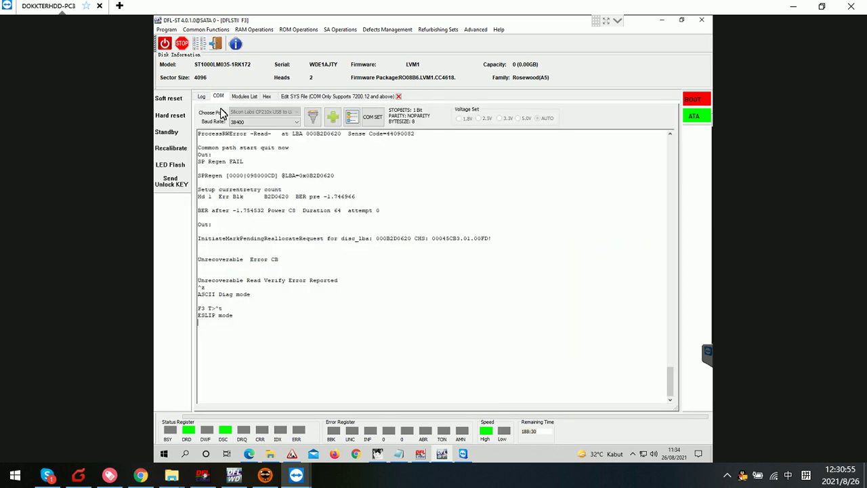
key(ctrl+z)
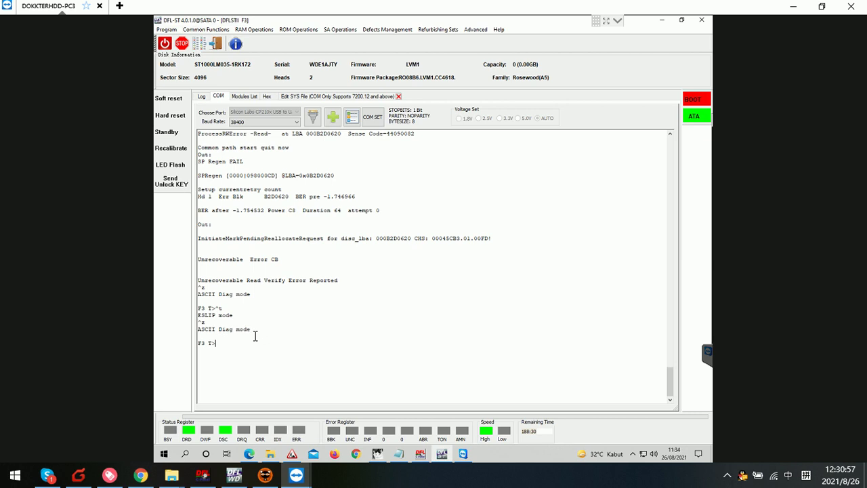
text(V40)
key(Return)
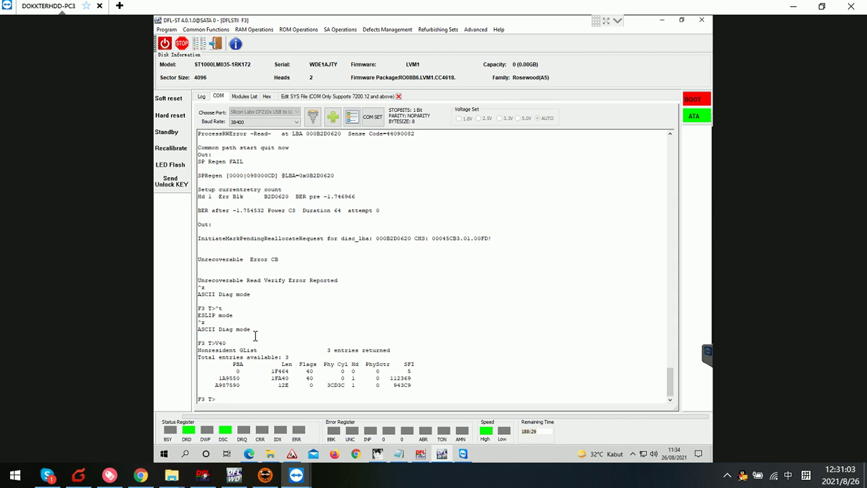
Step: Run the i4,1,22 command in the F3 T> terminal, followed by the translator regeneration command m0,6,3,,,,,22
text(i4,1,22)
key(Return)
text(m0,6,3,,)
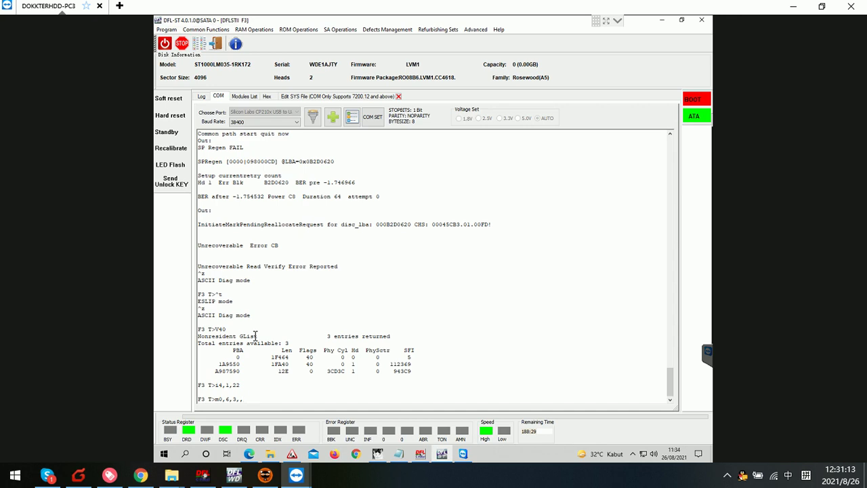
text(,,,22)
key(Return)
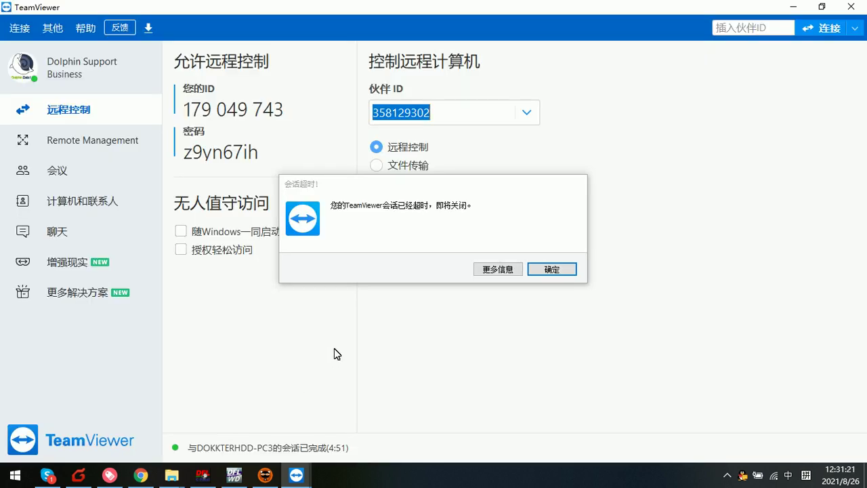
Step: Reconnect to the remote computer in TeamViewer, dismissing the timeout and update notices and authenticating with the partner's password
click(556, 271)
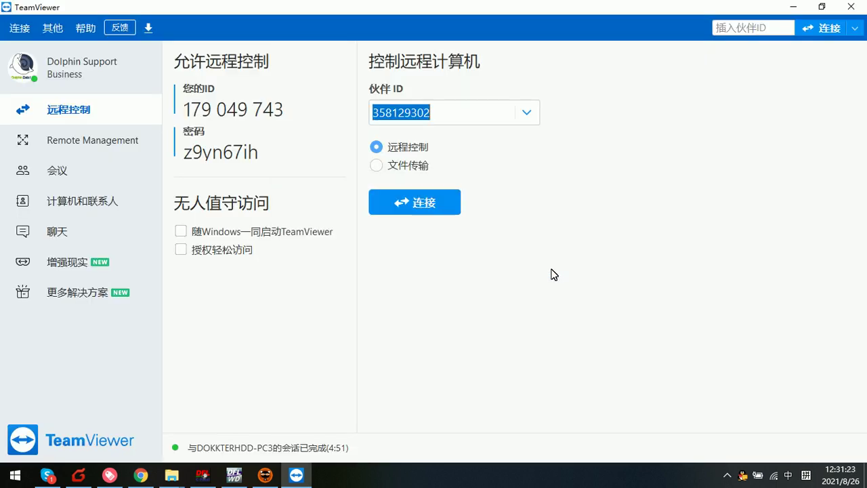
click(424, 205)
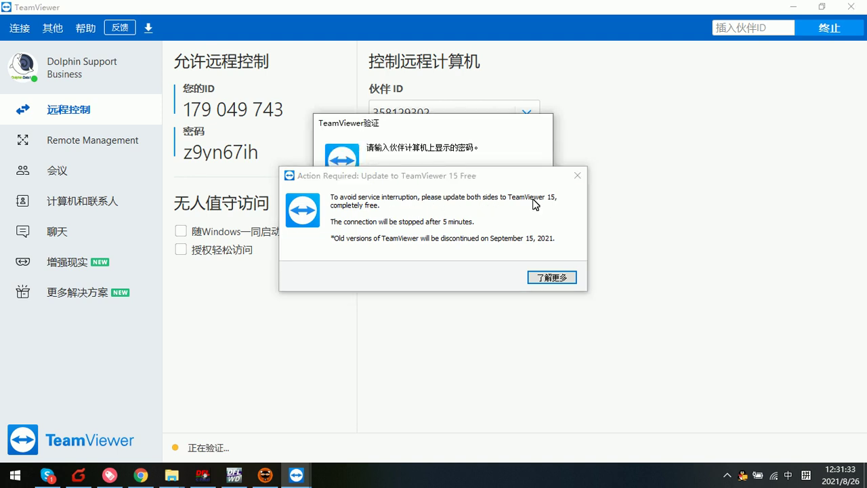
click(577, 175)
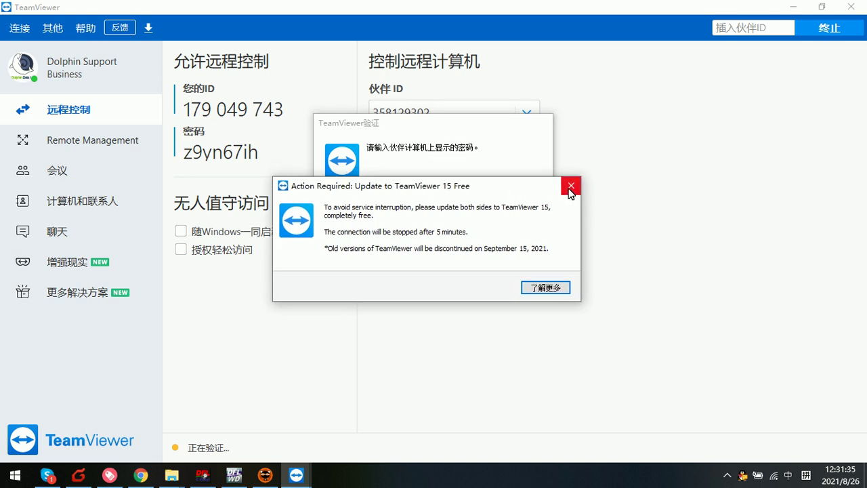
click(568, 193)
click(471, 216)
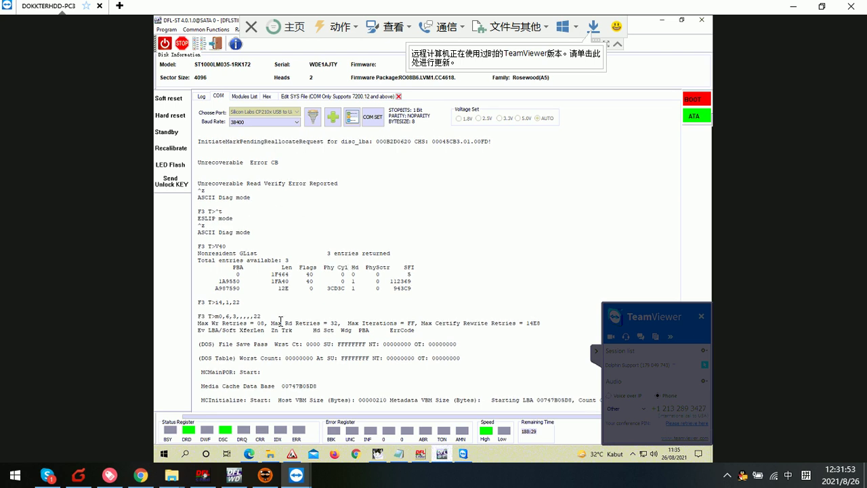
Step: Open the remote session's chat and send the message "Hello friend"
click(618, 44)
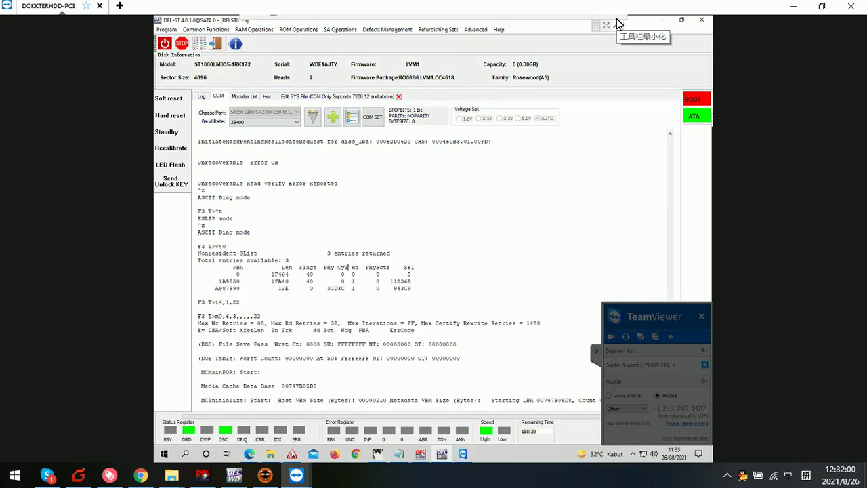
click(618, 25)
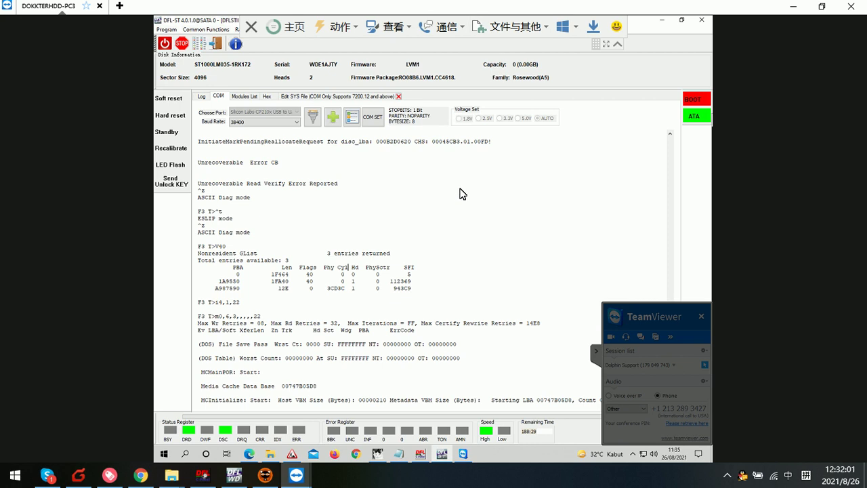
click(447, 28)
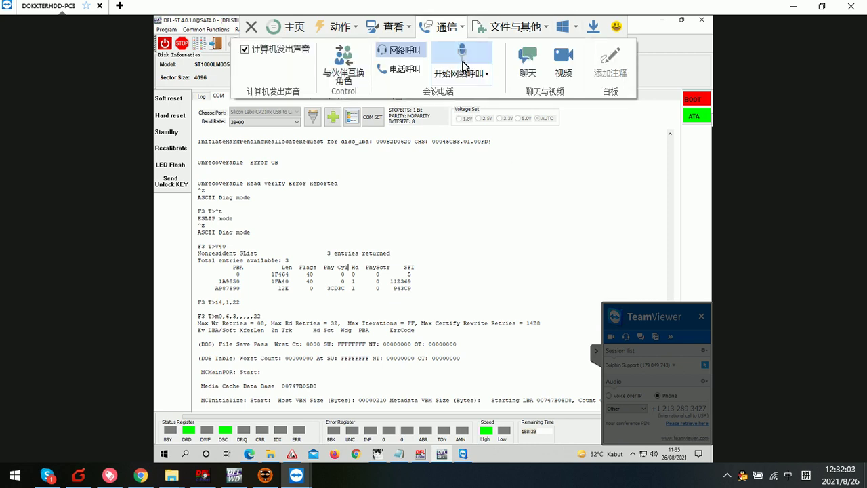
click(525, 65)
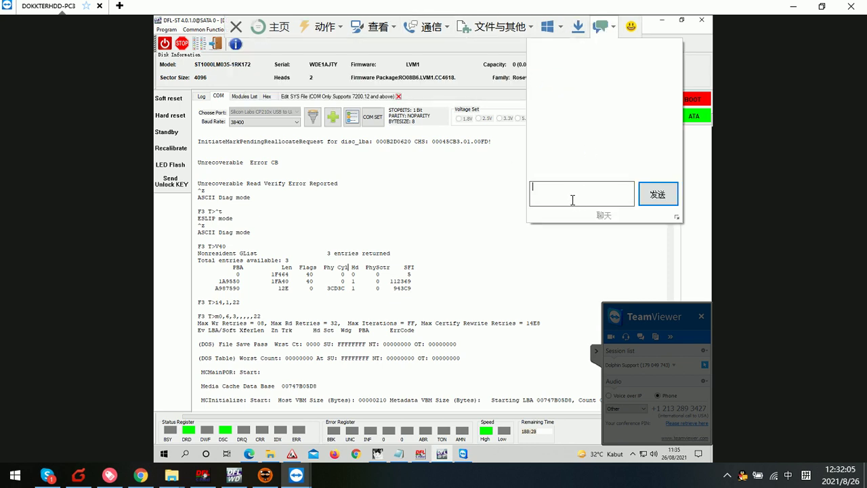
text(Hello friend)
key(Return)
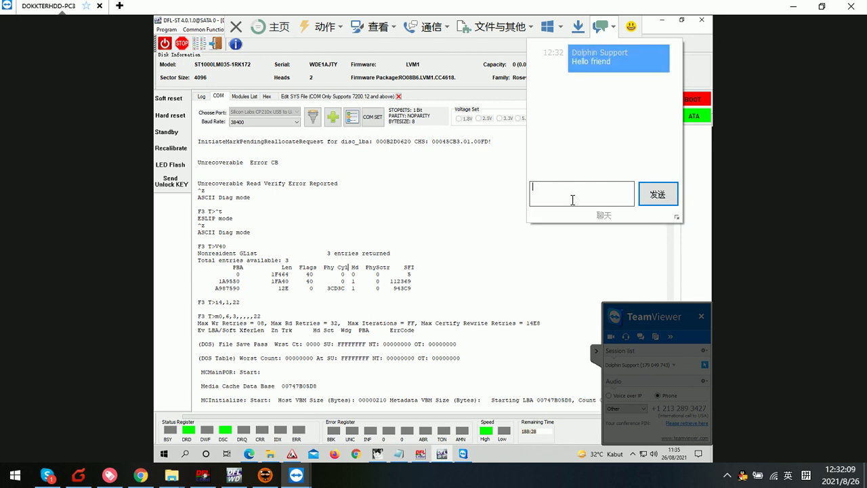
Step: Send the chat message "Pls after this case use new teamviewer version 15"
text(Pls )
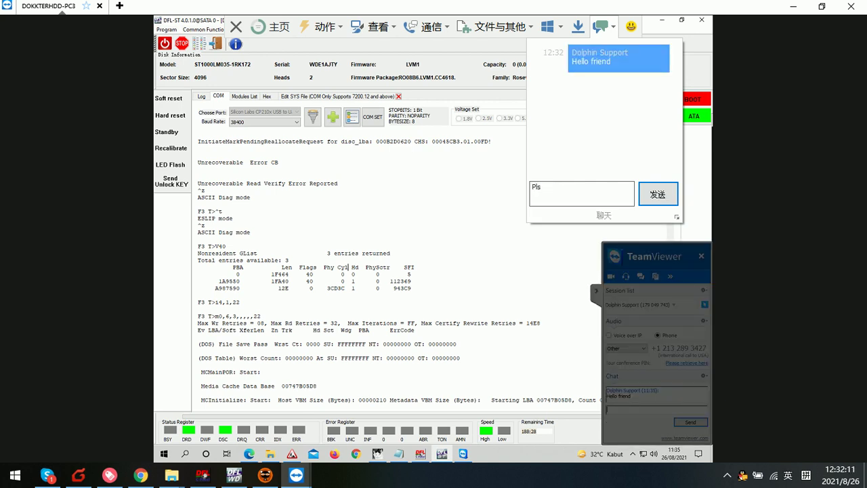
text(after this case use new steamvi)
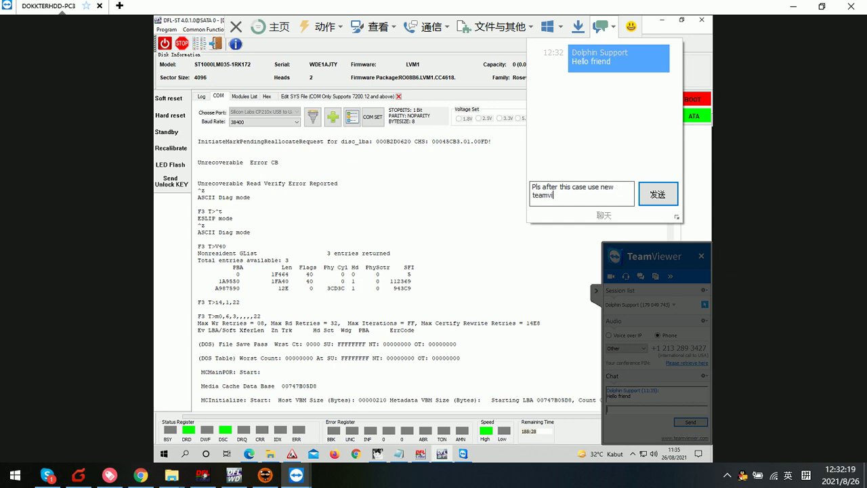
text(ewer version)
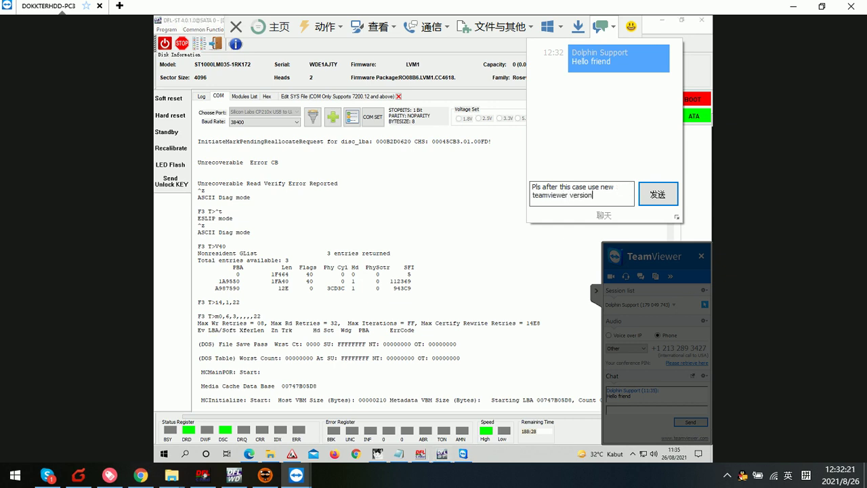
text( 15)
key(Return)
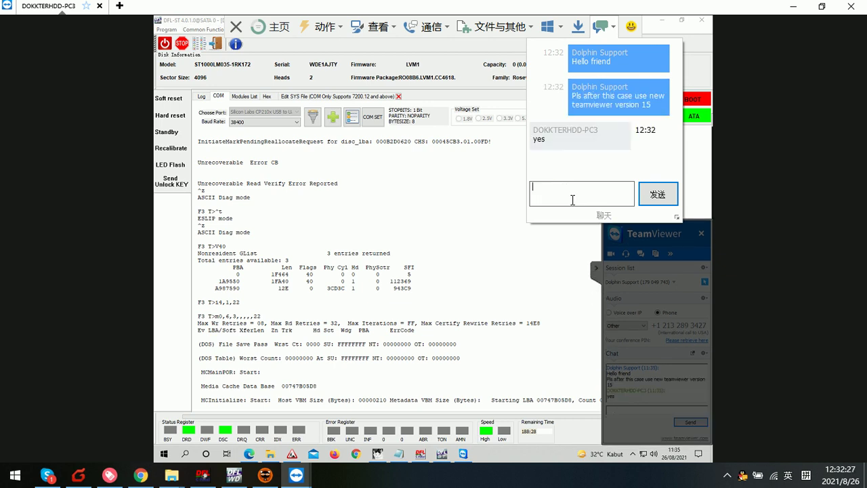
Step: Send the chat messages "old teamviewer version will be discontinued soon" and "and the case will be fixed soon"
text(O)
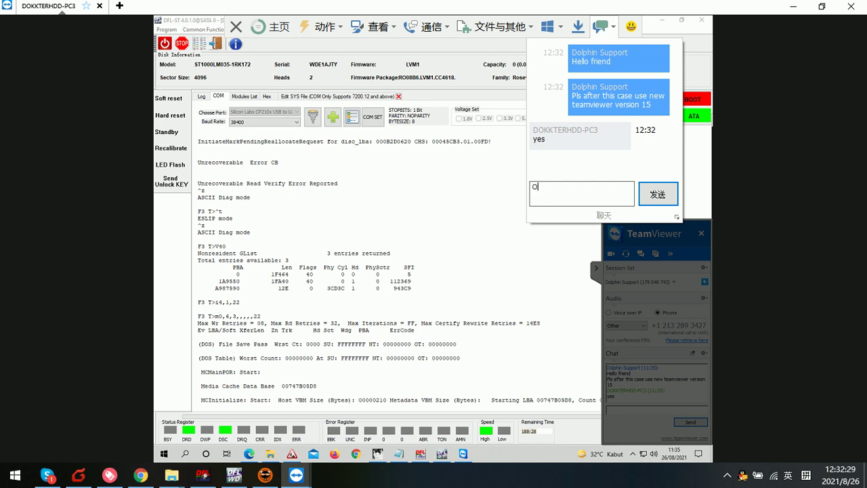
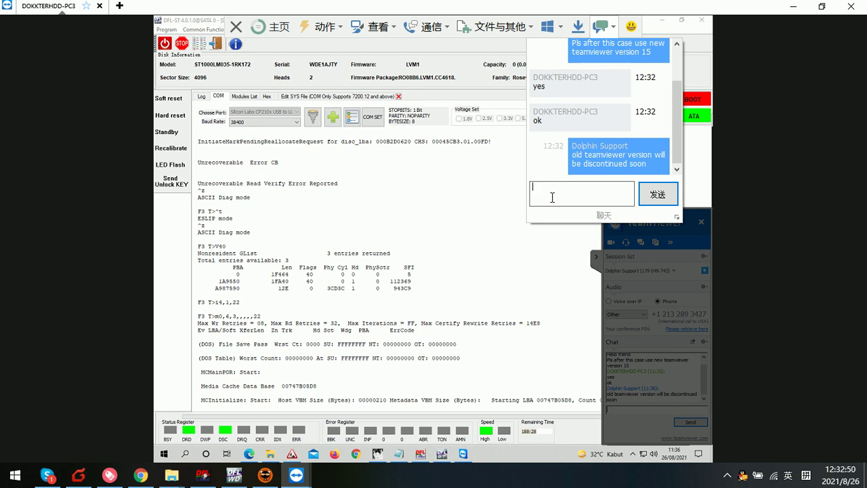
text(and the case will be fixed soon)
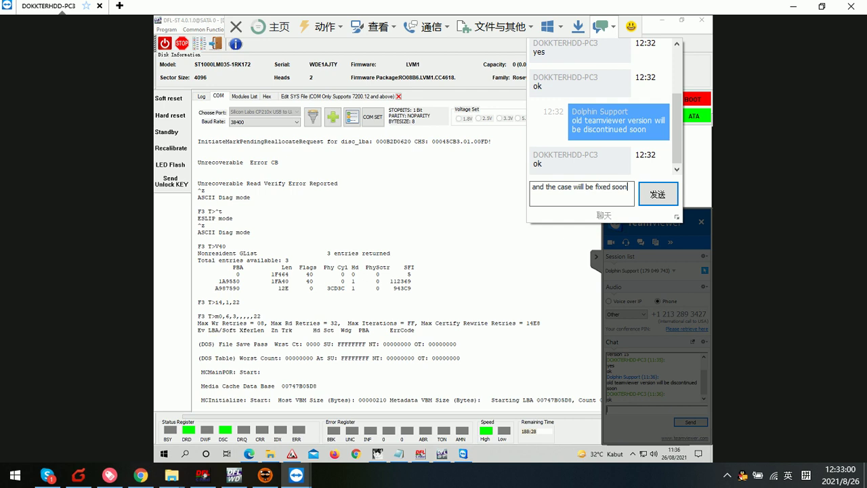
key(Return)
Step: Send the chat message "just wait a little bit"
text(just wai)
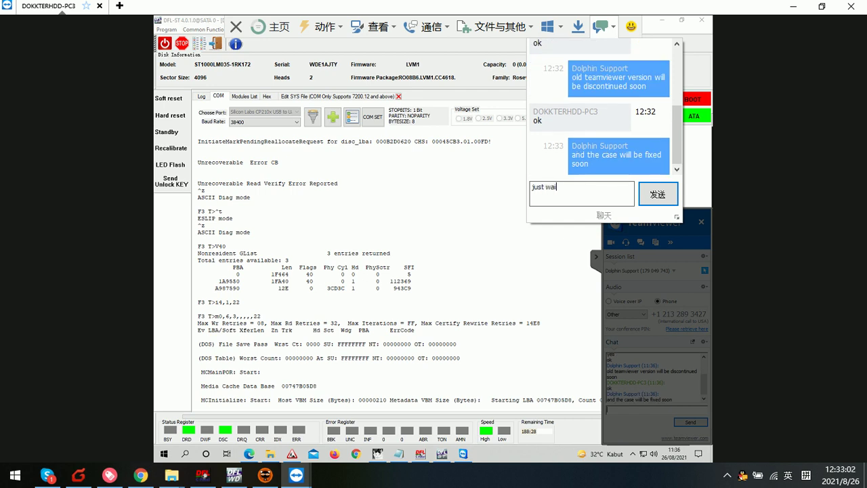
text(t a little bt)
key(Return)
Step: Send the chat message "and you can also learn and later you can fix by yourseld for other similar cases", followed by the correction "yourself"
text(and you can all)
text(so learn an)
text(d later you ca)
text(n fix)
text( by your)
text(seld fo)
text(r other sim)
text(ilar cases)
key(Return)
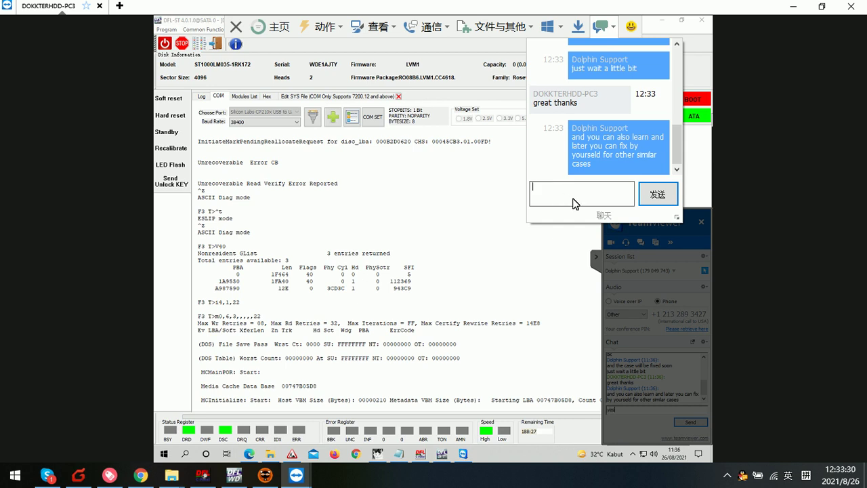
text(yourself)
key(Return)
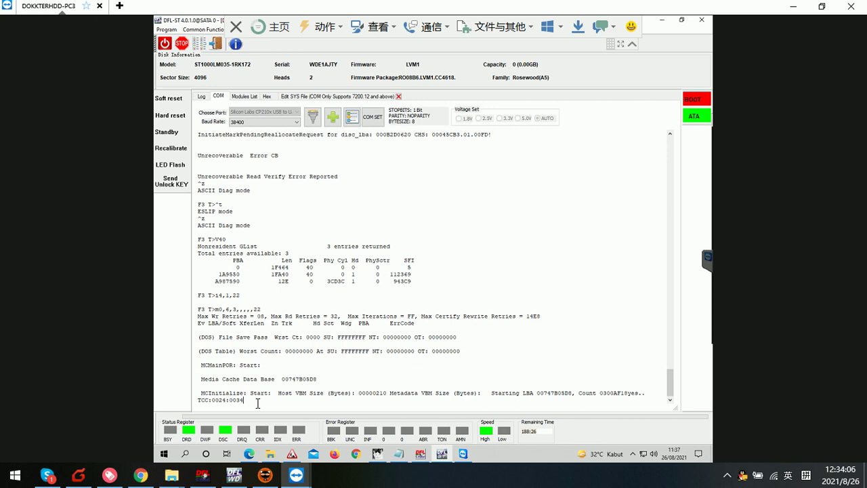
Step: Reply "Good" to the client in the remote session chat and close the chat
click(632, 44)
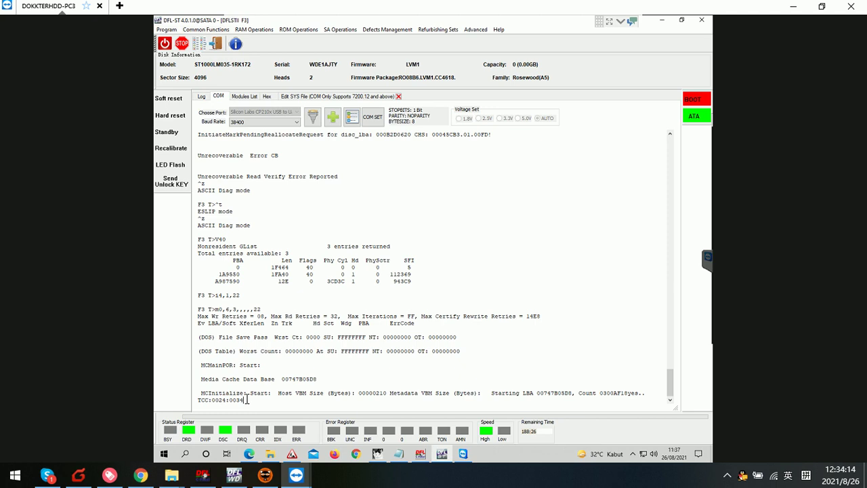
click(621, 21)
click(433, 25)
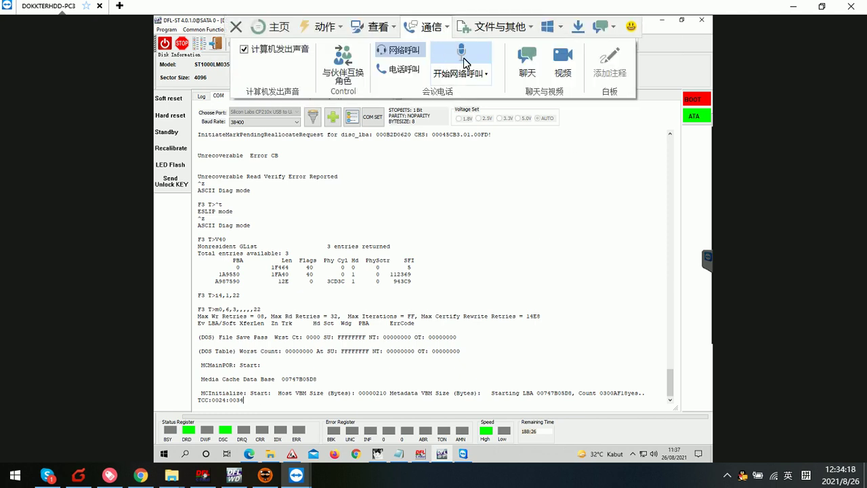
click(532, 67)
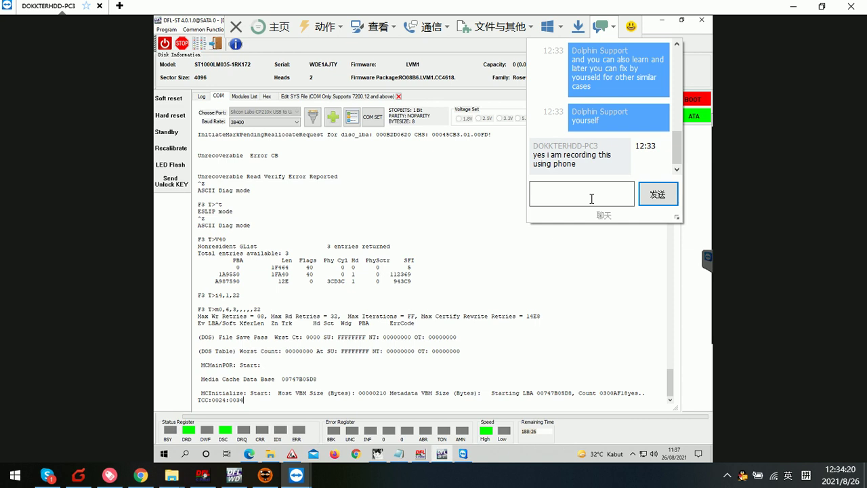
text(Good)
key(Return)
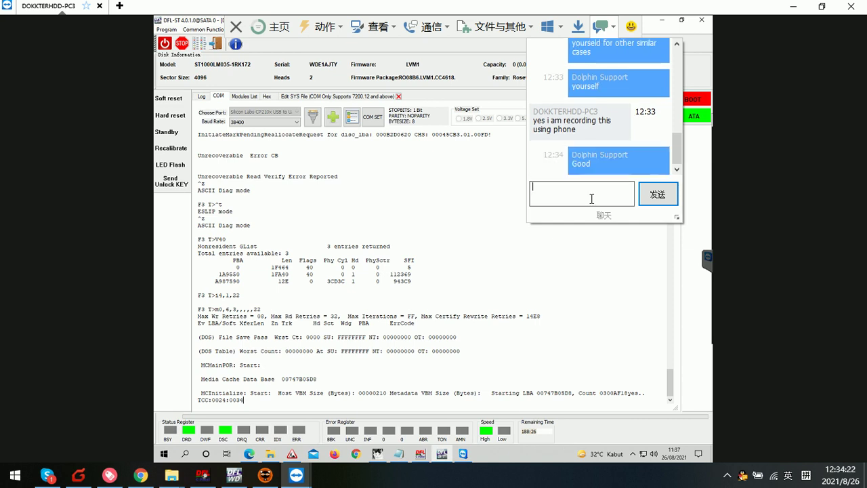
click(508, 94)
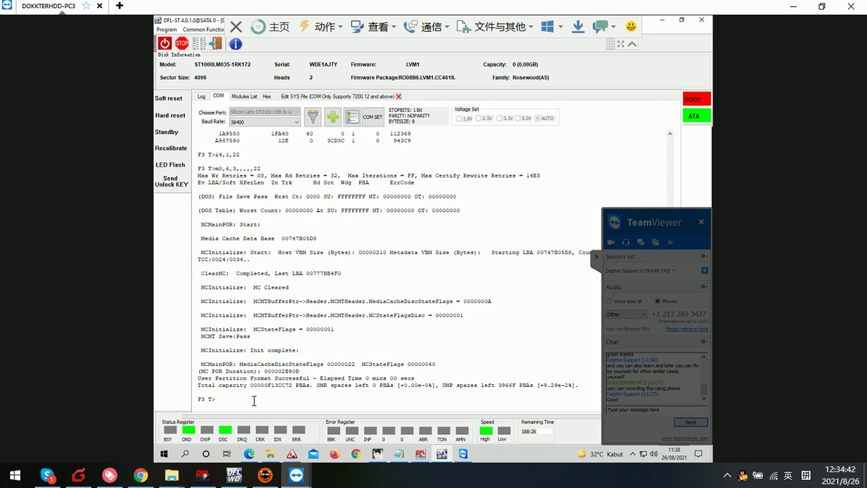
Step: List the non-resident G-list with V40 at the F3 T> prompt, and switch the drive's terminal to ESLIP mode
text(40)
key(Return)
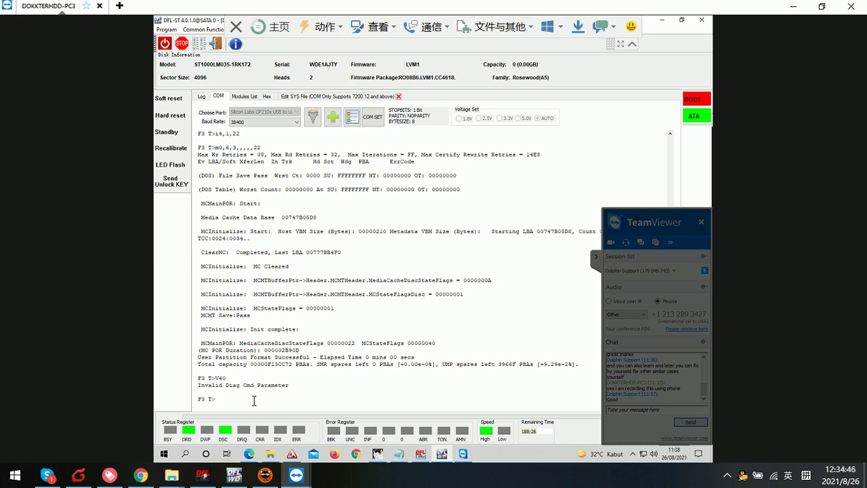
text(V40)
key(Return)
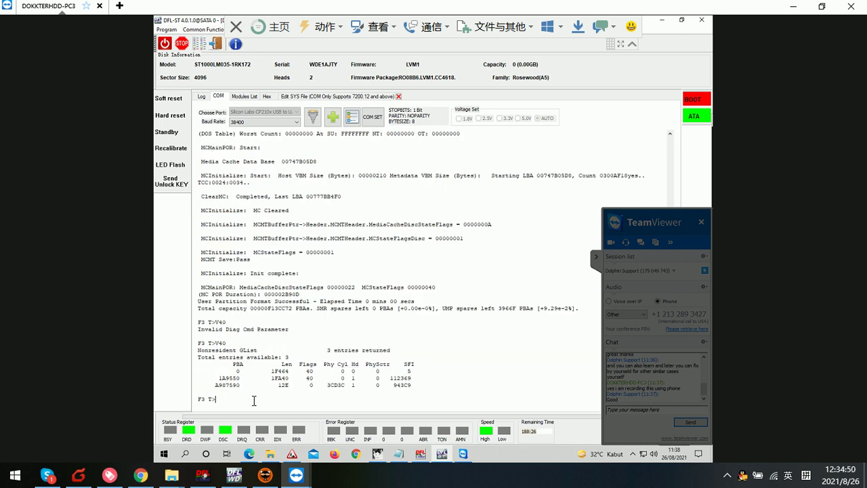
key(ctrl+t)
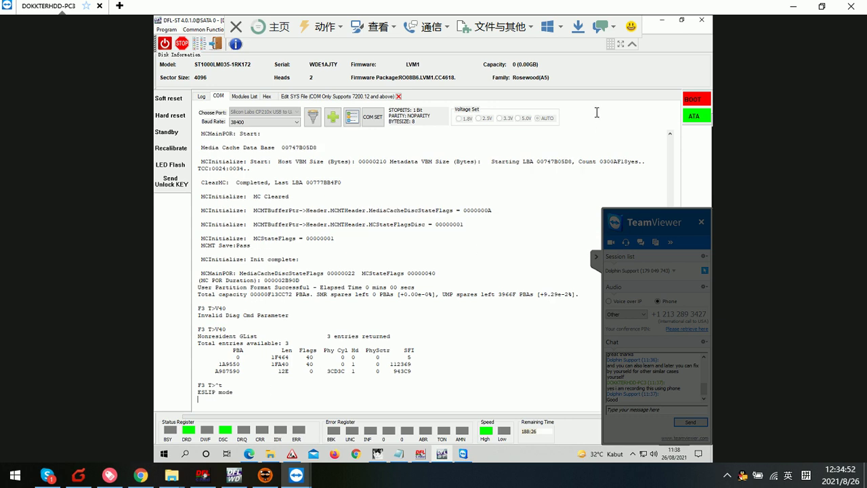
click(631, 45)
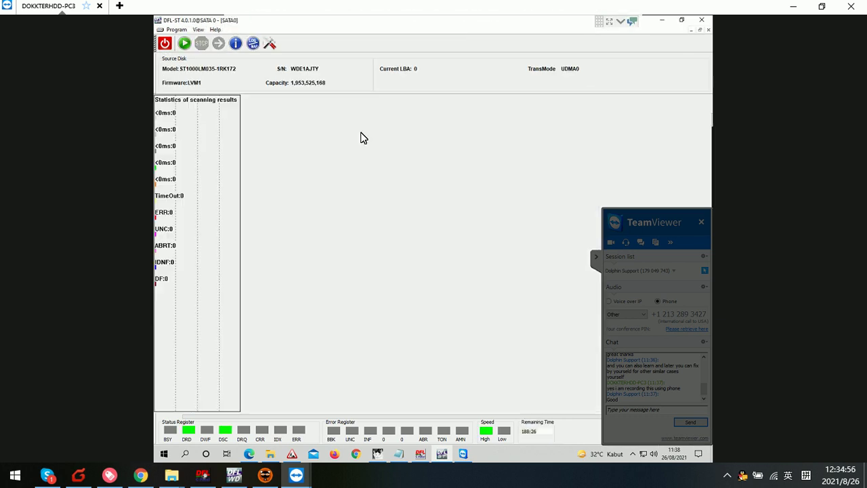
click(269, 43)
click(418, 144)
key(shift+Home)
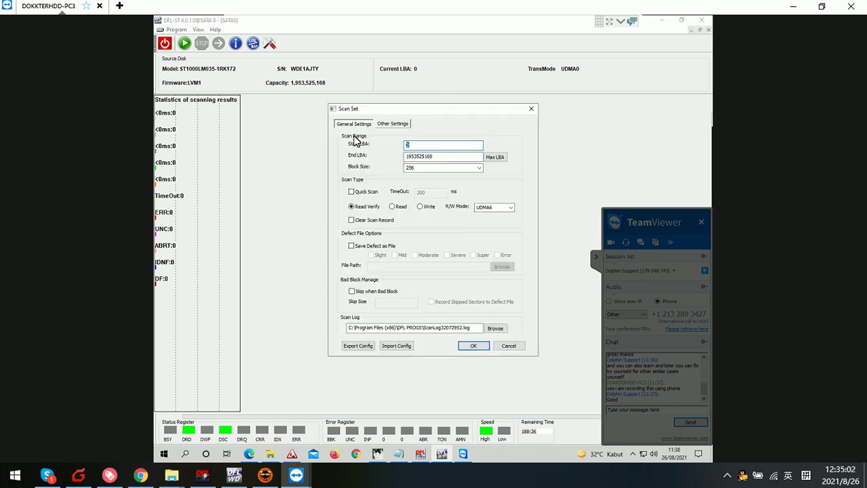
text(1800000000)
click(474, 346)
click(185, 45)
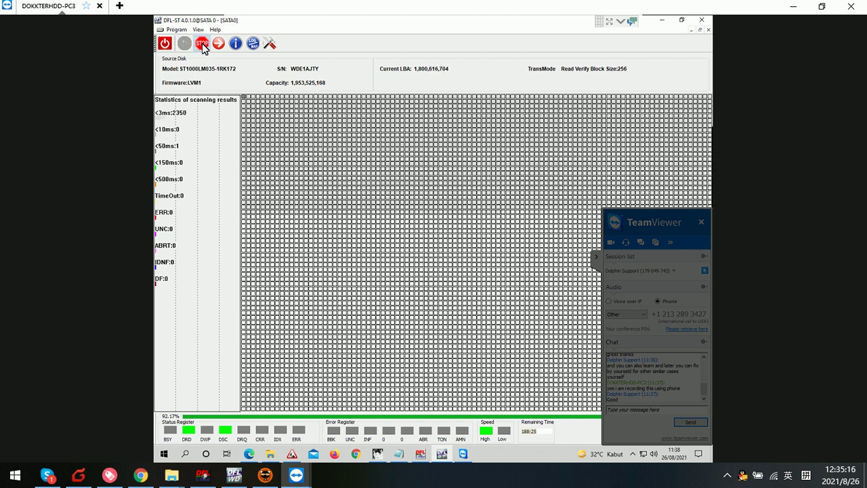
click(202, 43)
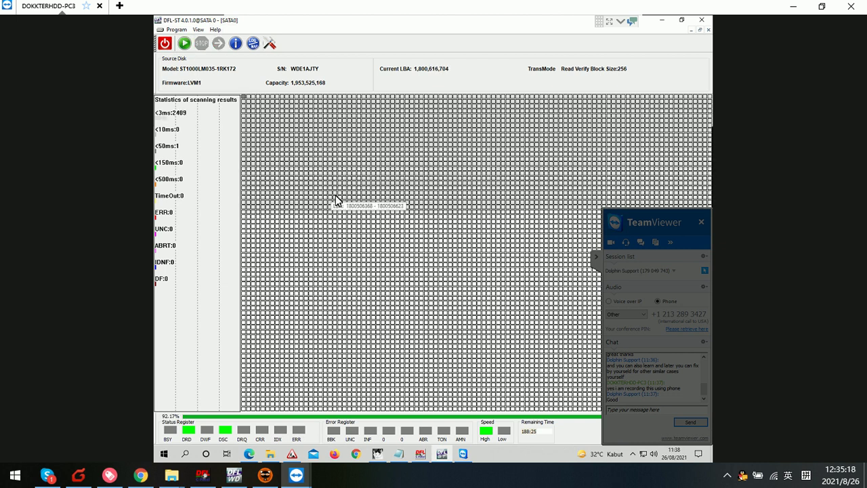
Step: Open the DDP module for the SATA 0 drive and create a new file extraction project with auto-expand partition enabled
click(420, 455)
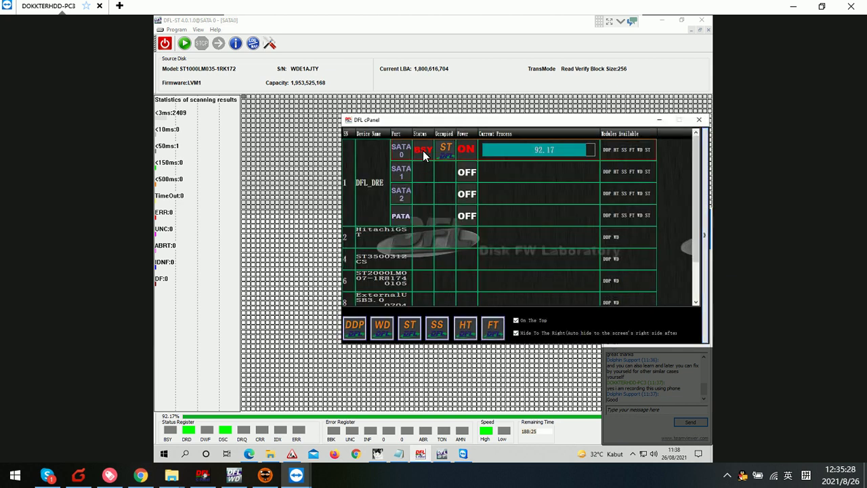
click(355, 327)
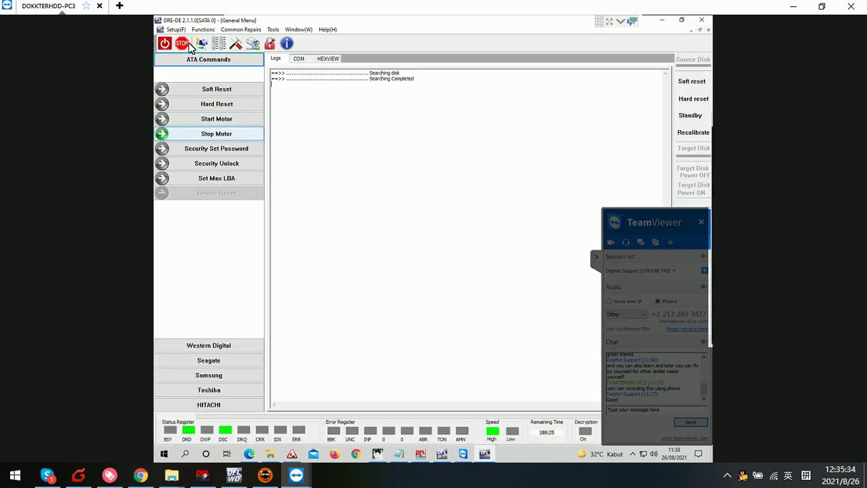
click(201, 44)
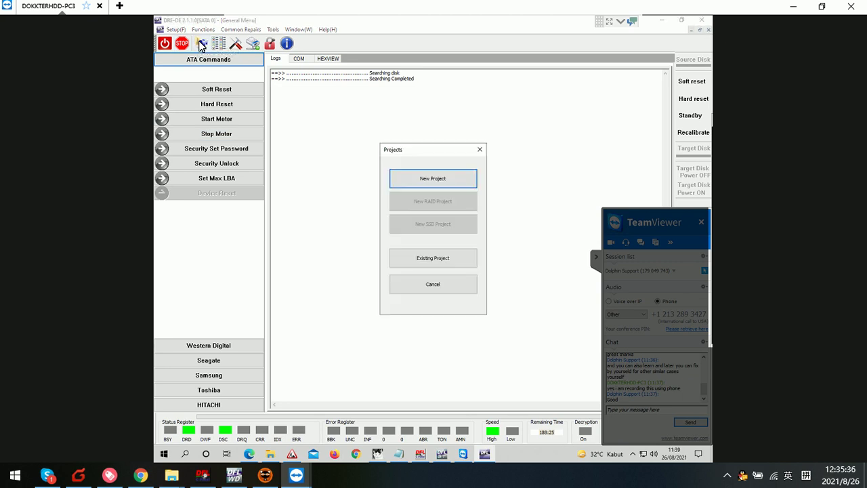
click(453, 180)
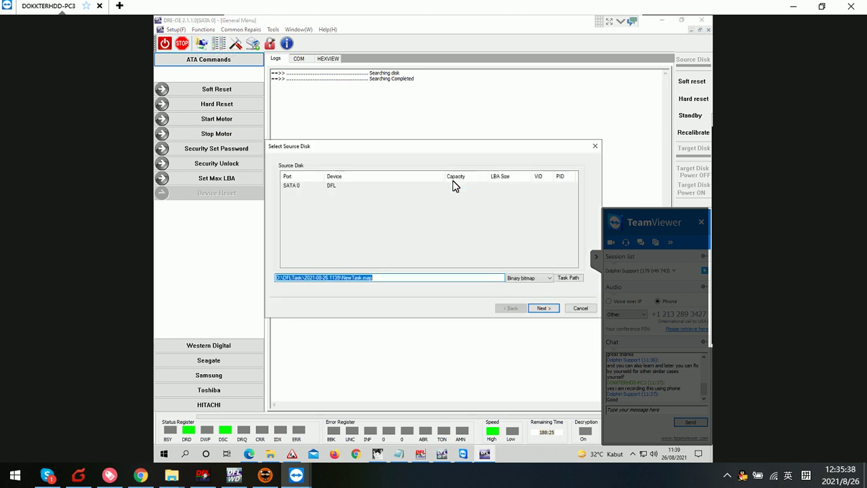
click(543, 308)
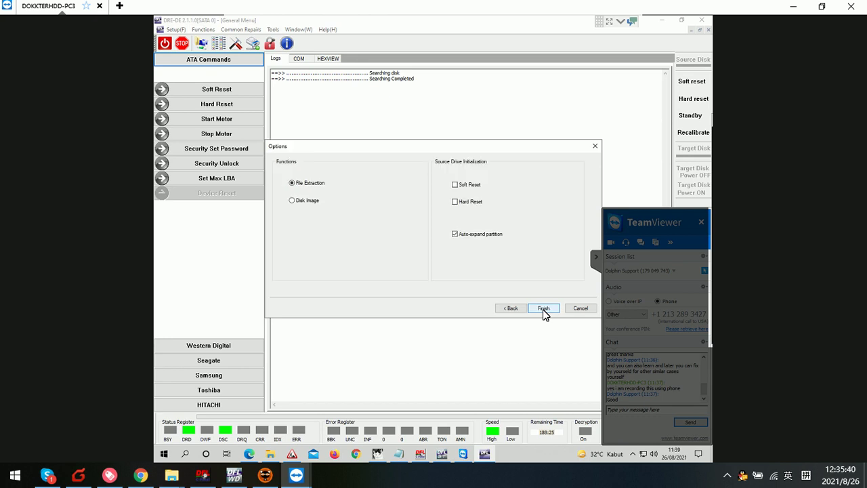
click(543, 309)
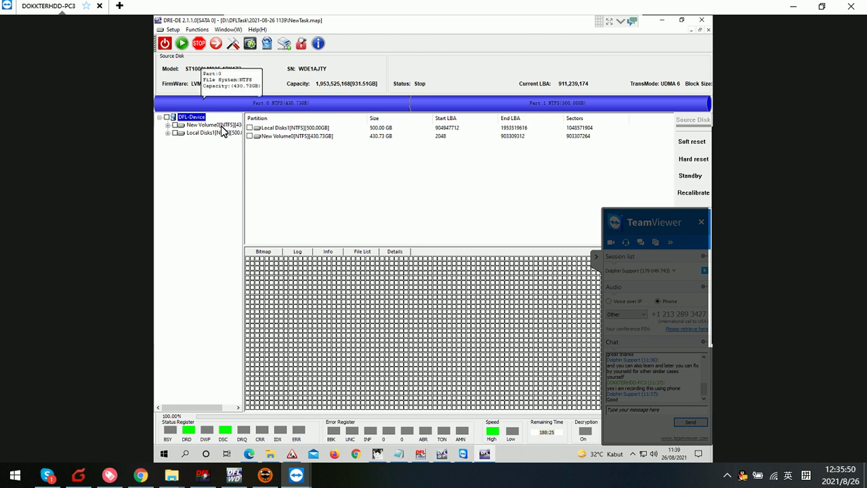
Step: Expand the New Volume0 and Local Disks1 partitions and browse their Root folders to check the file listings
click(221, 126)
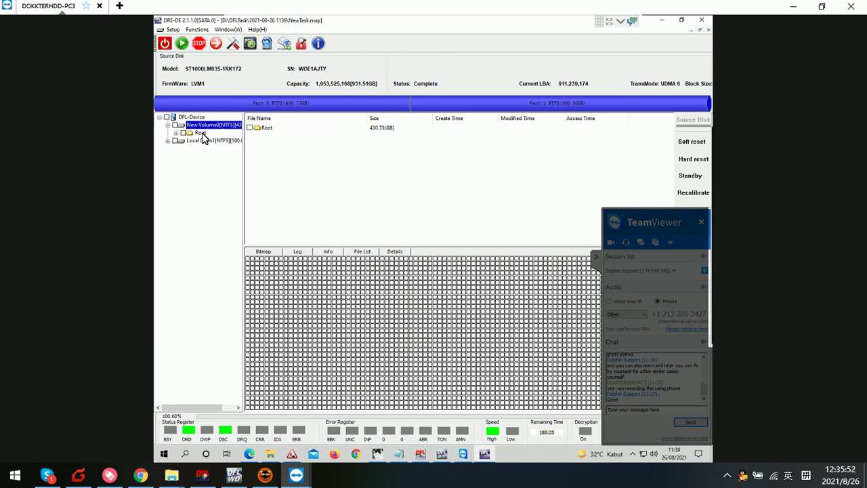
click(201, 133)
click(205, 141)
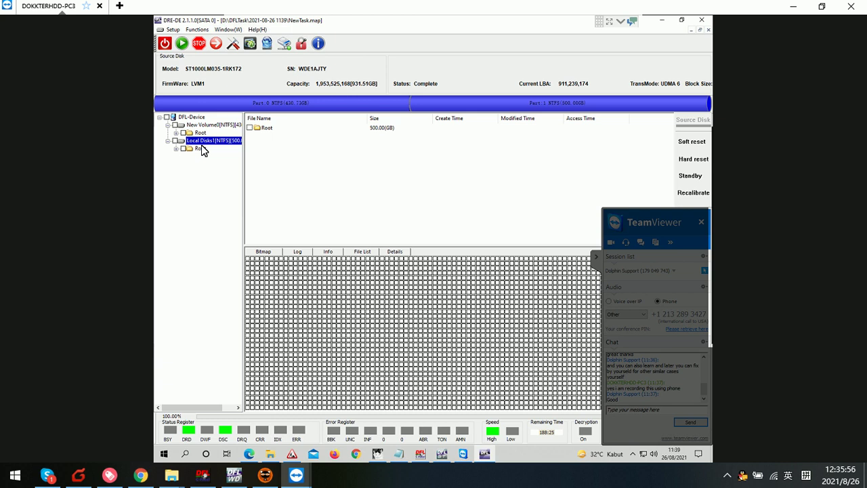
click(201, 149)
click(199, 132)
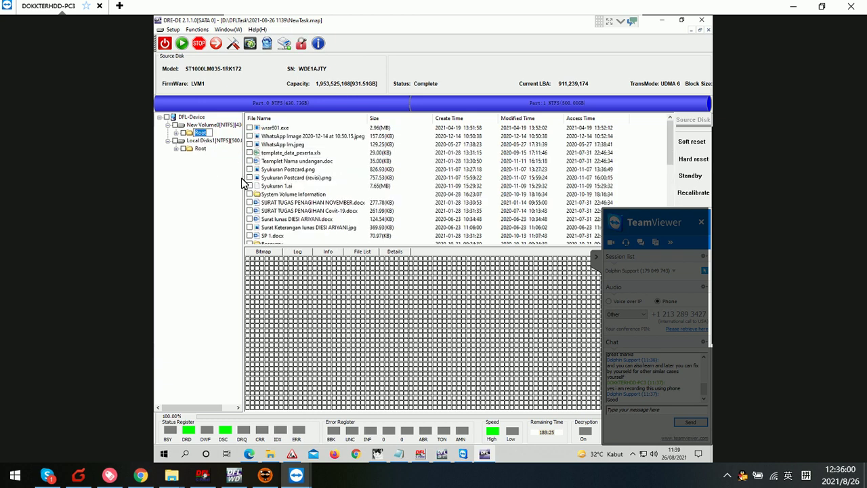
Step: Send the chat messages "now you can select which files to recover" and "take your time"
click(622, 25)
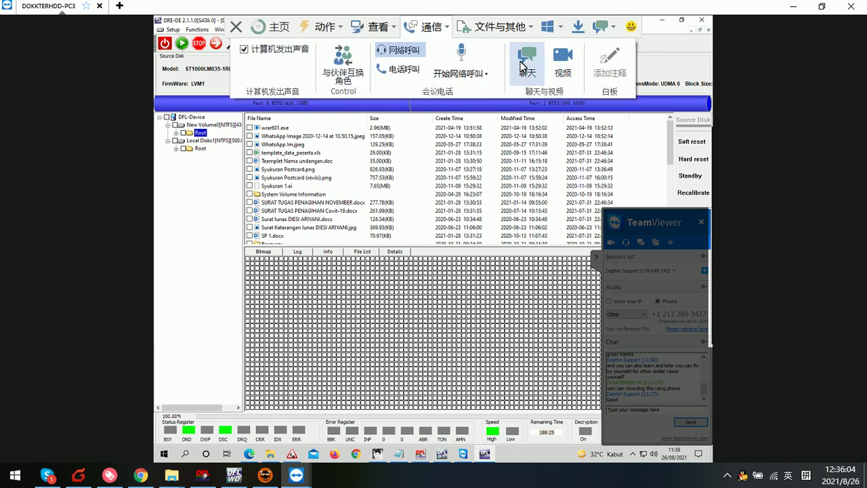
click(600, 26)
text(now you can select which files to recover)
key(Return)
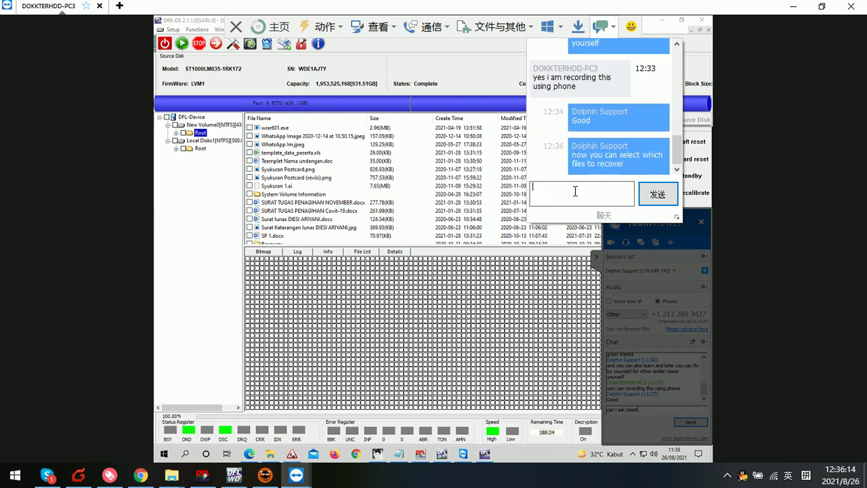
text(take your time)
key(Return)
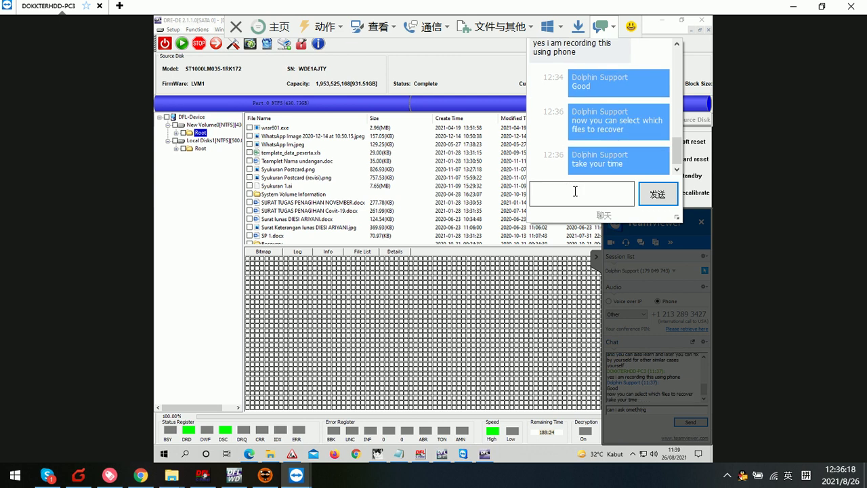